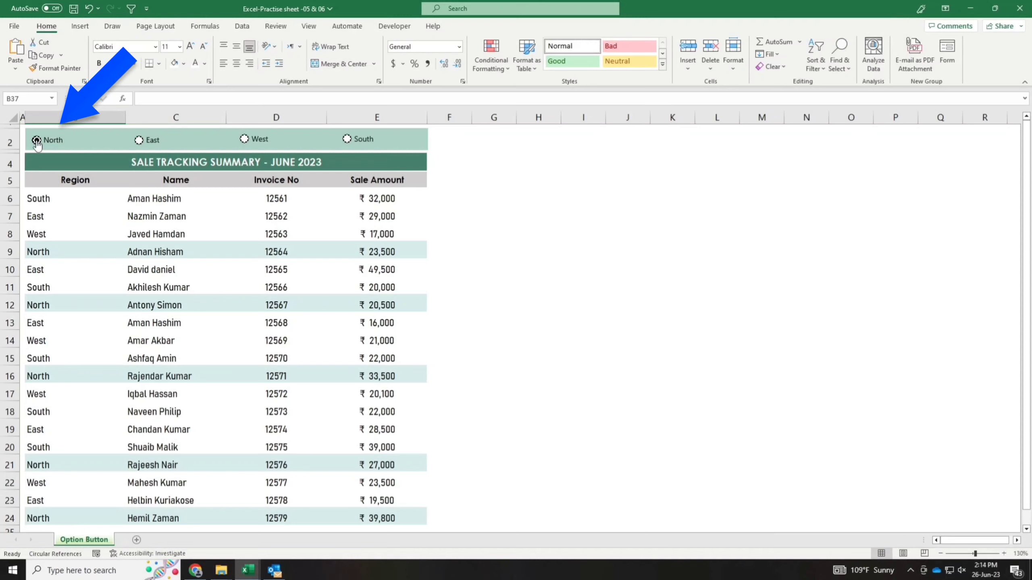
Try the East, West and South option buttons above the sales table to check the row highlighting for each region.
{"action": "left_click", "coordinate": [139, 143]}
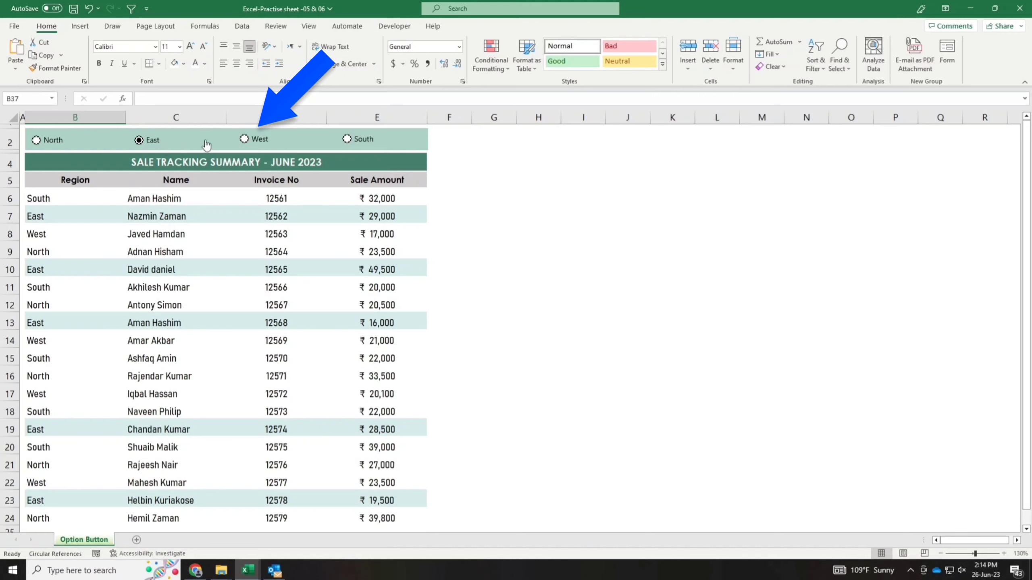
{"action": "left_click", "coordinate": [245, 140]}
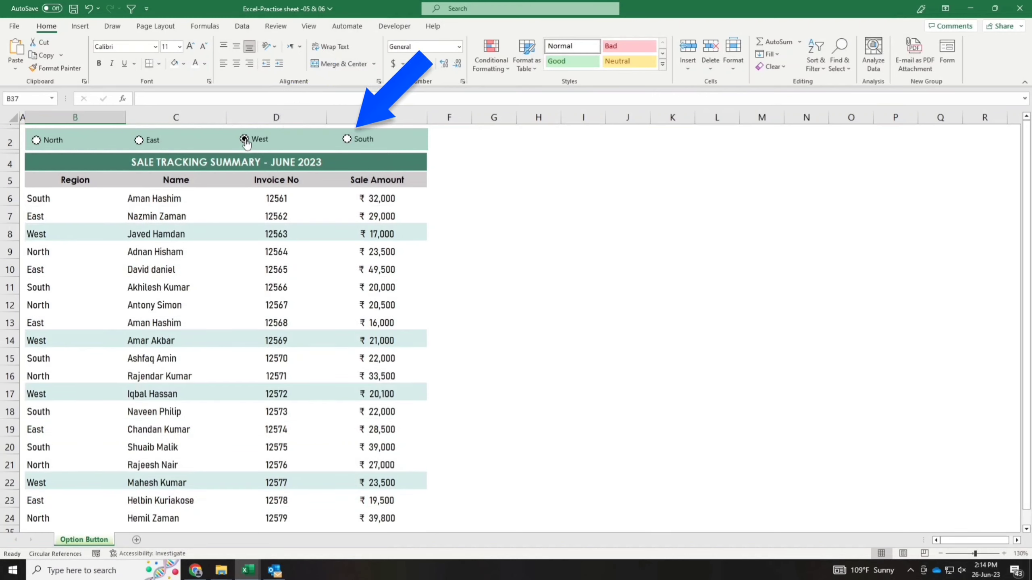
{"action": "left_click", "coordinate": [347, 140]}
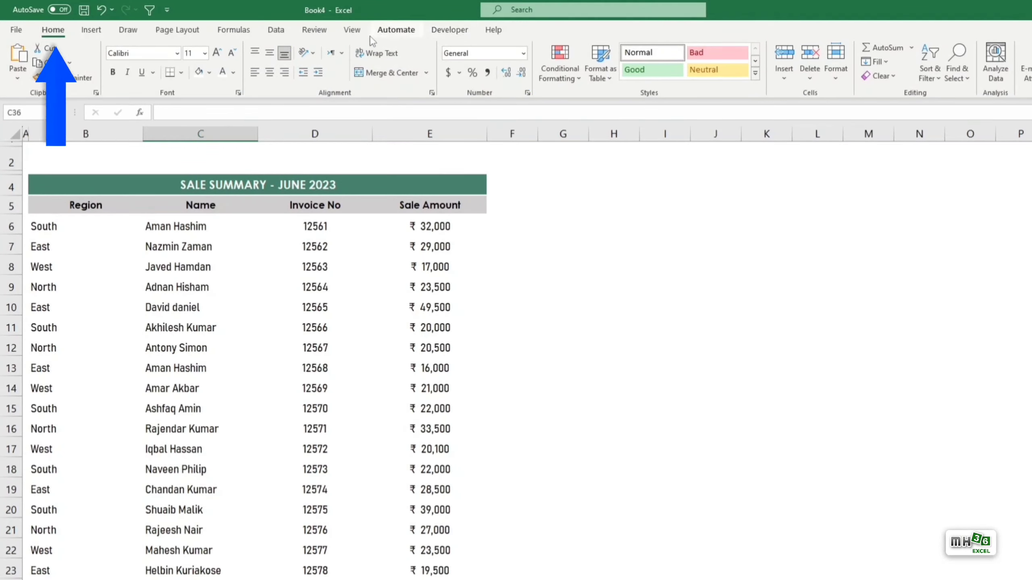
Check in the ribbon customization settings that the Developer tab is enabled.
{"action": "right_click", "coordinate": [63, 32]}
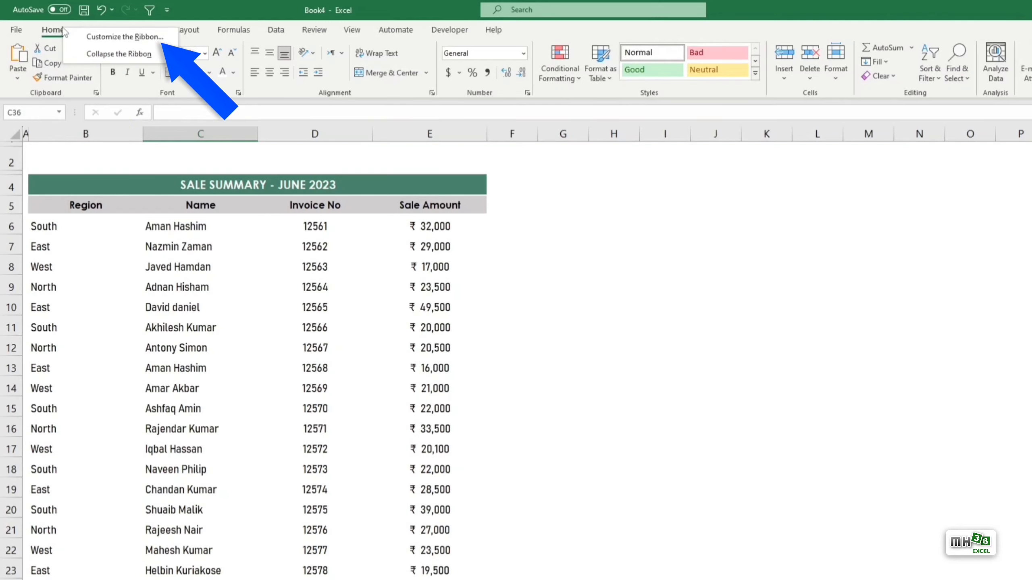
{"action": "left_click", "coordinate": [126, 37]}
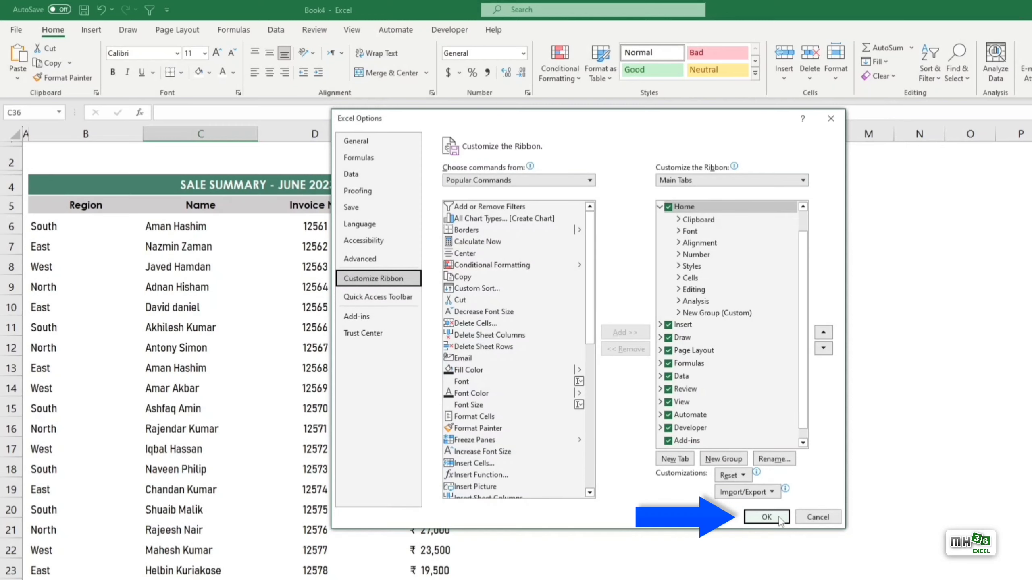
{"action": "left_click", "coordinate": [766, 517]}
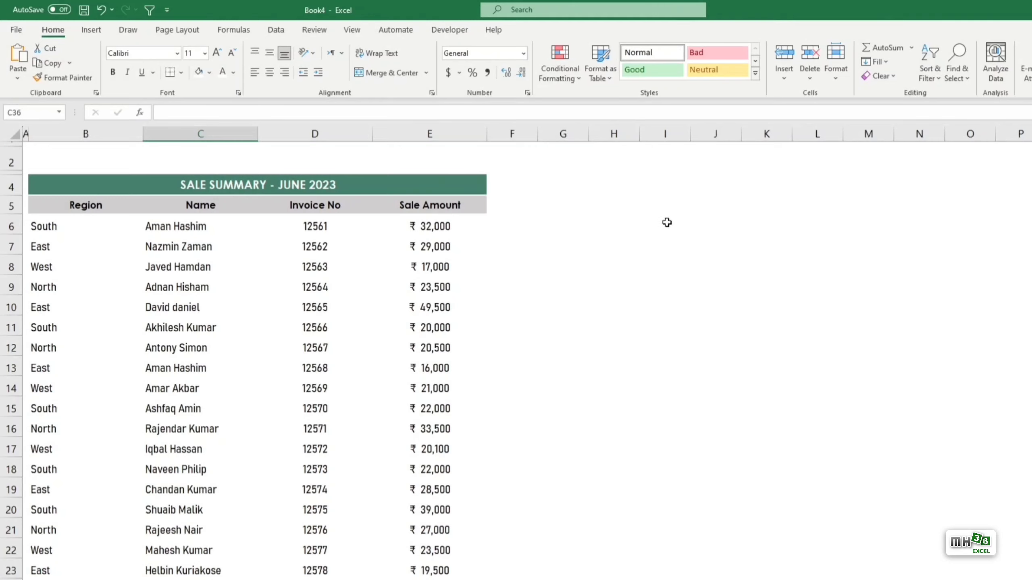
Insert an option button form control in cell B2, above the Region column.
{"action": "left_click", "coordinate": [467, 35]}
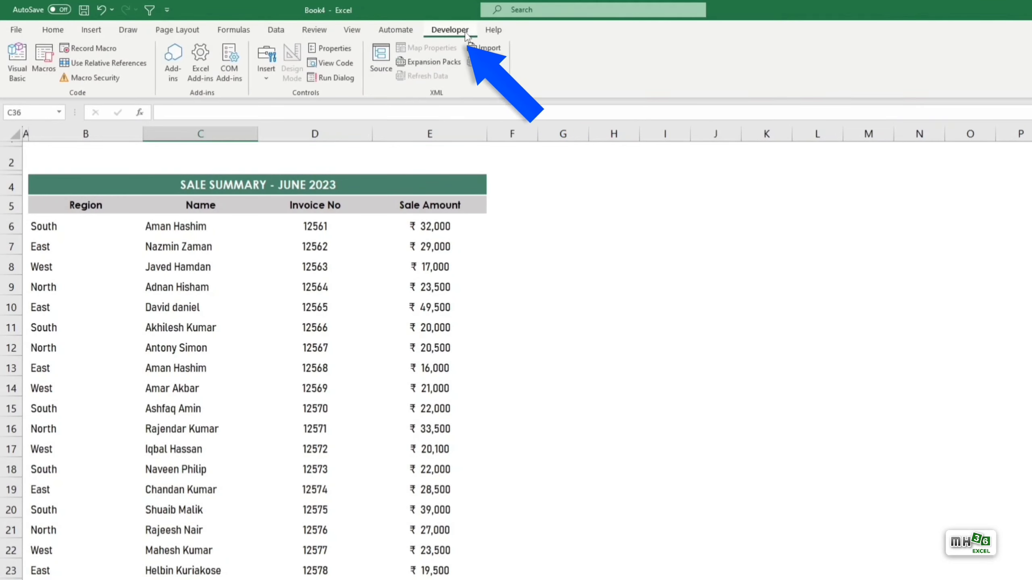
{"action": "left_click", "coordinate": [266, 80]}
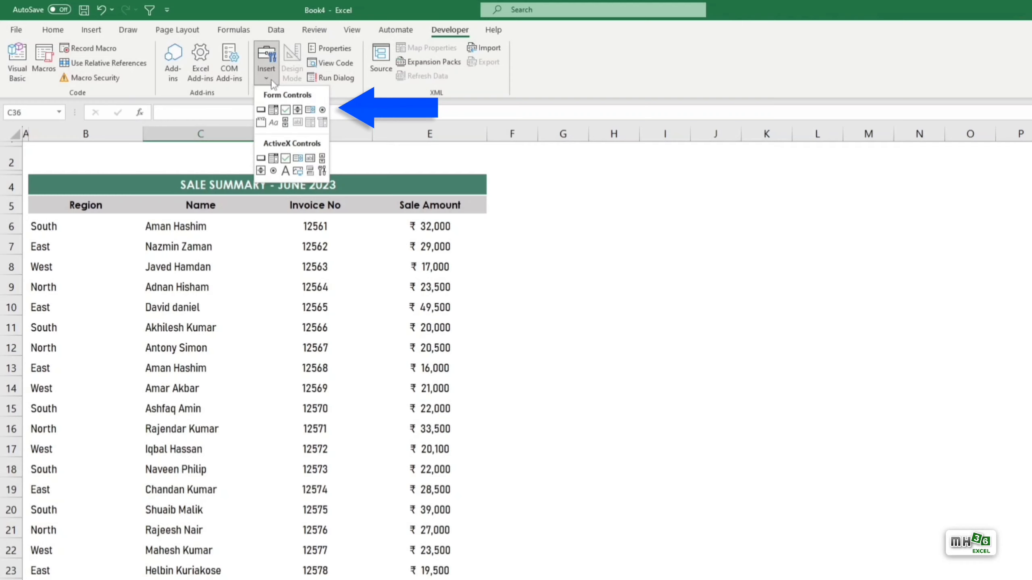
{"action": "left_click", "coordinate": [326, 111]}
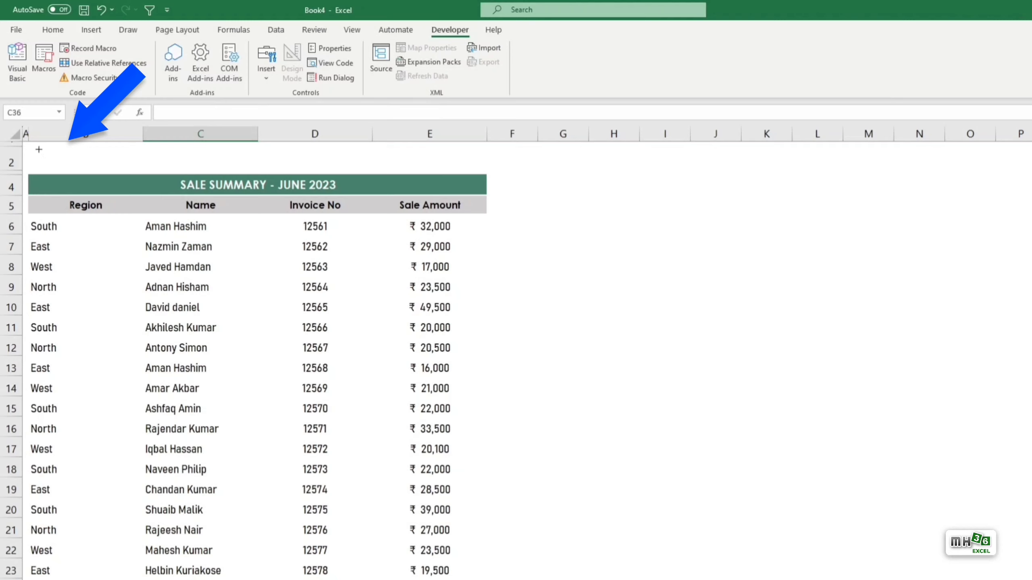
{"action": "left_click_drag", "start_coordinate": [39, 149], "coordinate": [138, 167]}
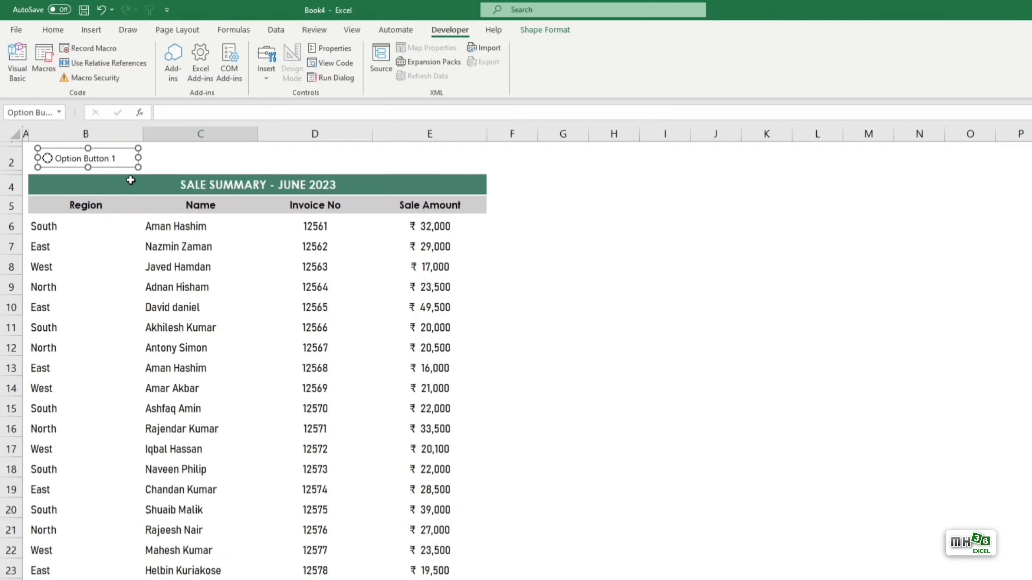
Copy the option button across row 2 so that C2, D2 and E2 each hold one, and deselect it.
{"action": "left_click_drag", "start_coordinate": [133, 168], "coordinate": [460, 173]}
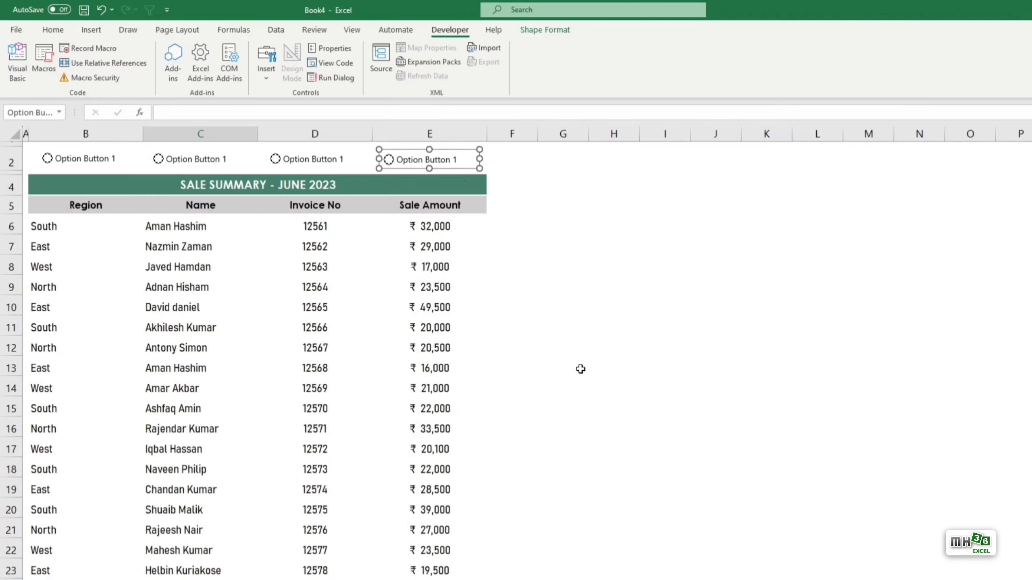
{"action": "left_click", "coordinate": [648, 369]}
{"action": "left_click", "coordinate": [563, 579]}
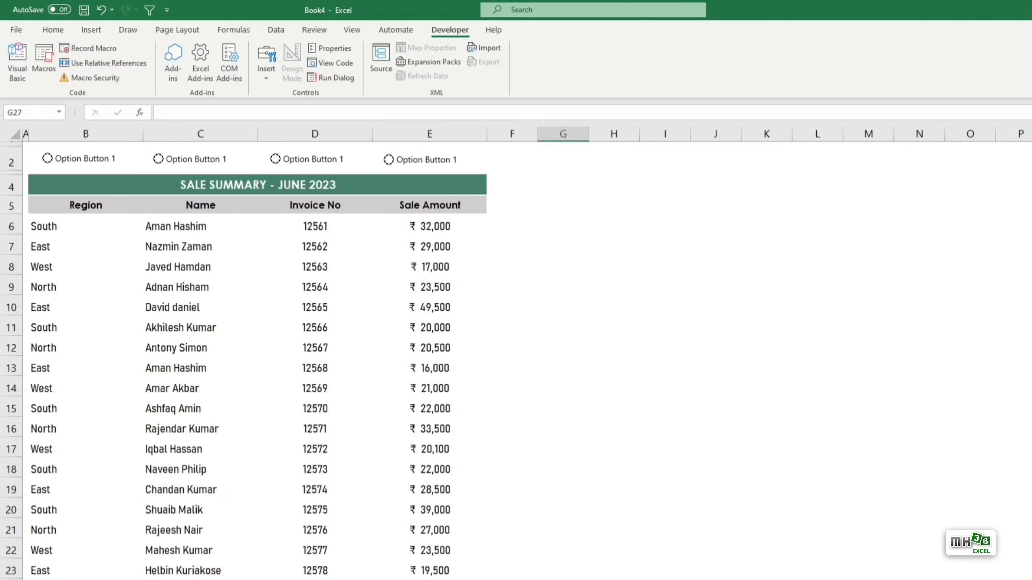
Change the label of the option button in column B to "East".
{"action": "right_click", "coordinate": [91, 164]}
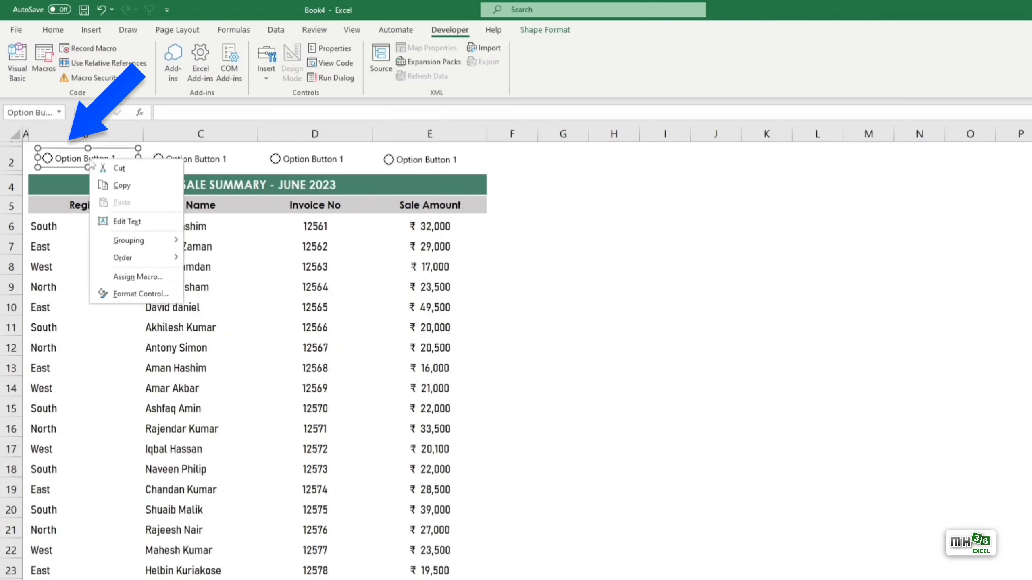
{"action": "left_click", "coordinate": [153, 221]}
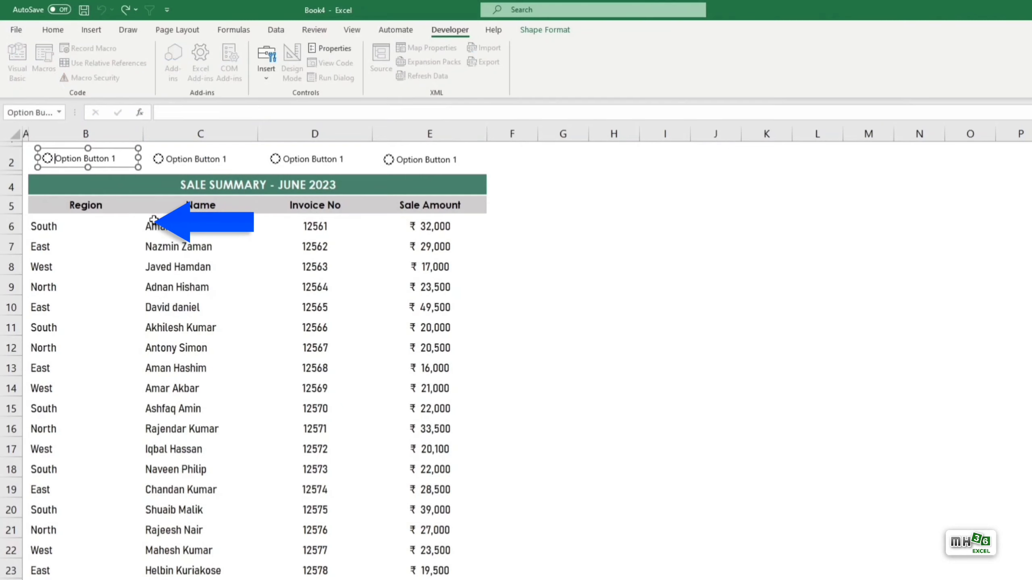
{"action": "key", "text": "Delete"}
{"action": "key", "text": "Delete"}
{"action": "key", "text": "Delete"}
{"action": "key", "text": "Delete"}
{"action": "key", "text": "Delete"}
{"action": "key", "text": "Delete"}
{"action": "key", "text": "Delete"}
{"action": "key", "text": "Delete"}
{"action": "key", "text": "Delete"}
{"action": "key", "text": "Delete"}
{"action": "key", "text": "Delete"}
{"action": "key", "text": "Delete"}
{"action": "key", "text": "Delete"}
{"action": "key", "text": "Delete"}
{"action": "key", "text": "Delete"}
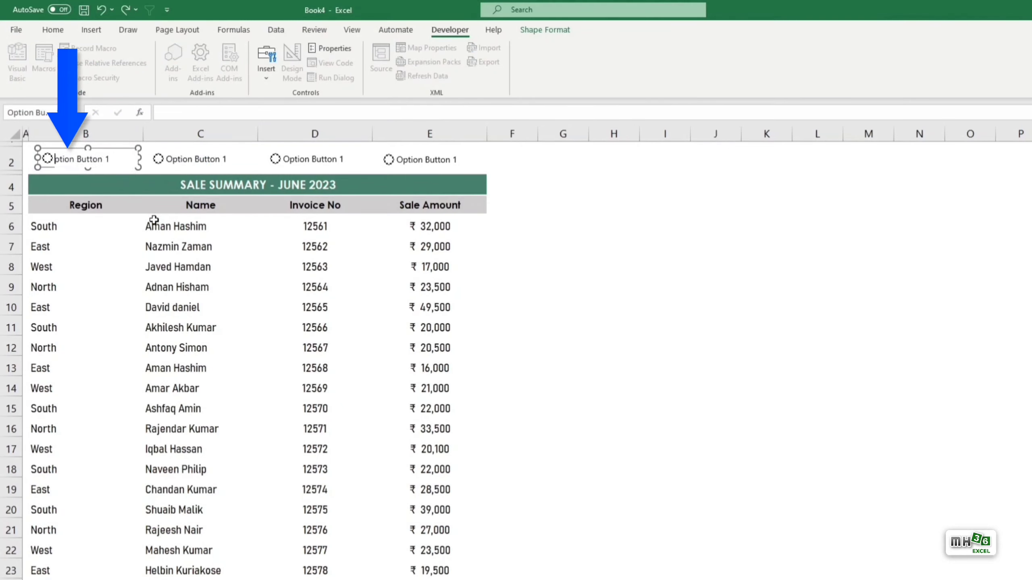
{"action": "type", "text": "East"}
Change the label of the option button in column C to "West".
{"action": "right_click", "coordinate": [213, 158]}
{"action": "left_click", "coordinate": [259, 220]}
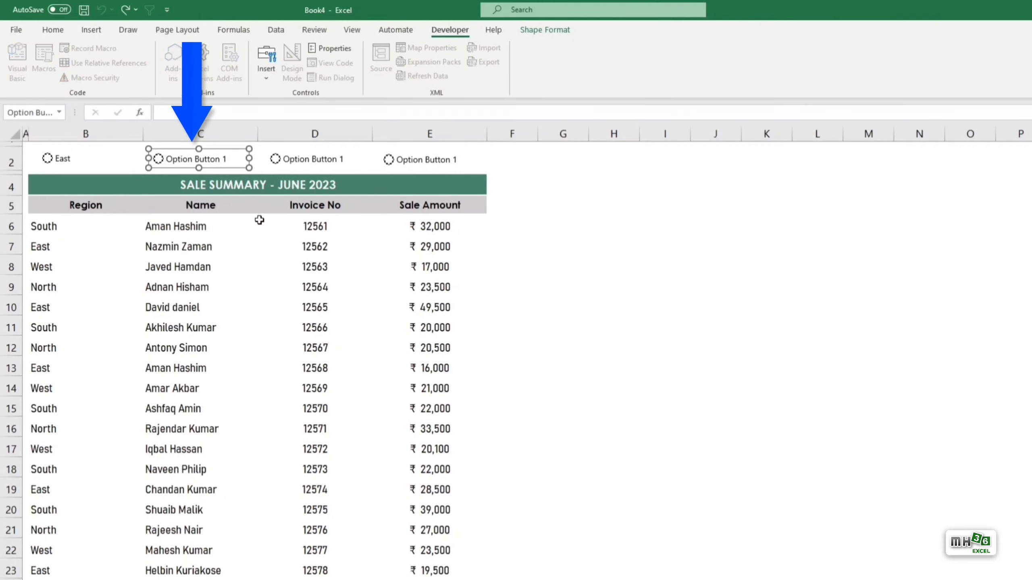
{"action": "key", "text": "Delete"}
{"action": "key", "text": "Delete"}
{"action": "key", "text": "Delete"}
{"action": "key", "text": "Delete"}
{"action": "key", "text": "Delete"}
{"action": "key", "text": "Delete"}
{"action": "key", "text": "Delete"}
{"action": "key", "text": "Delete"}
{"action": "key", "text": "Delete"}
{"action": "key", "text": "Delete"}
{"action": "key", "text": "Delete"}
{"action": "key", "text": "Delete"}
{"action": "key", "text": "Delete"}
{"action": "key", "text": "Delete"}
{"action": "key", "text": "Delete"}
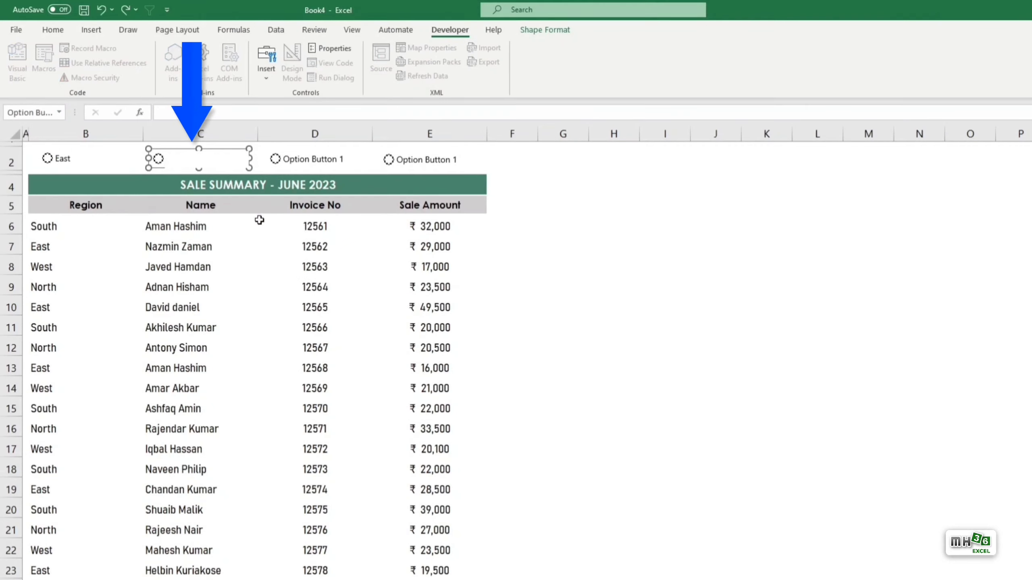
{"action": "type", "text": "West"}
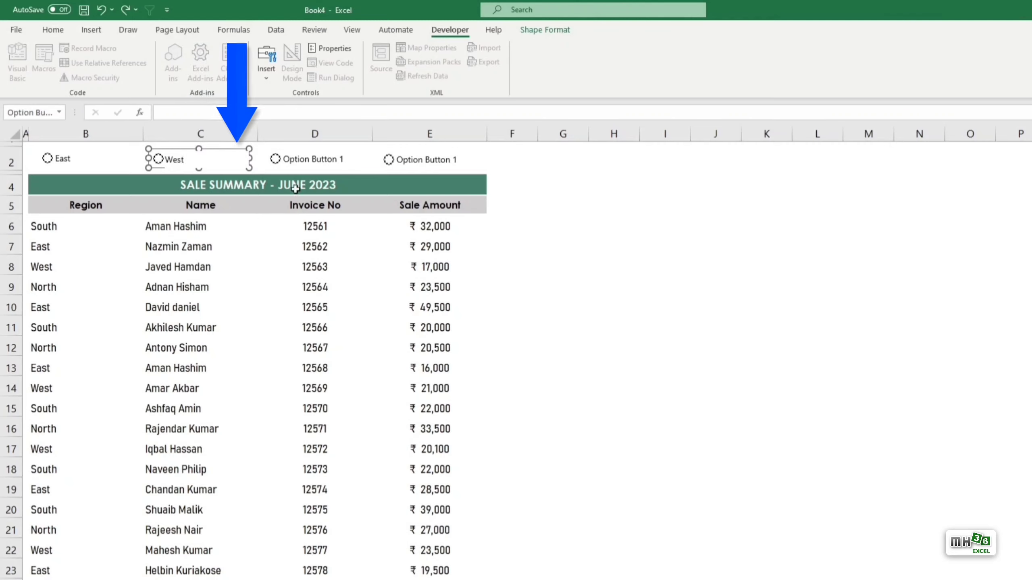
Change the label of the option button in column D to "North".
{"action": "right_click", "coordinate": [300, 156]}
{"action": "left_click", "coordinate": [357, 223]}
{"action": "key", "text": "Delete"}
{"action": "key", "text": "Delete"}
{"action": "key", "text": "Delete"}
{"action": "key", "text": "Delete"}
{"action": "key", "text": "Delete"}
{"action": "key", "text": "Delete"}
{"action": "key", "text": "Delete"}
{"action": "key", "text": "Delete"}
{"action": "key", "text": "Delete"}
{"action": "key", "text": "Delete"}
{"action": "key", "text": "Delete"}
{"action": "key", "text": "Delete"}
{"action": "key", "text": "Delete"}
{"action": "key", "text": "Delete"}
{"action": "key", "text": "Delete"}
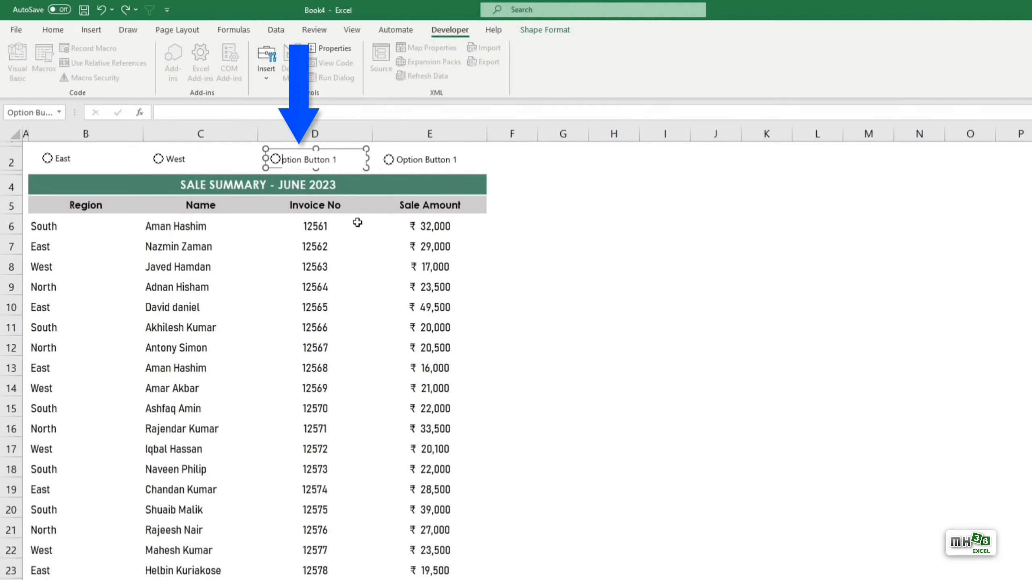
{"action": "type", "text": "North"}
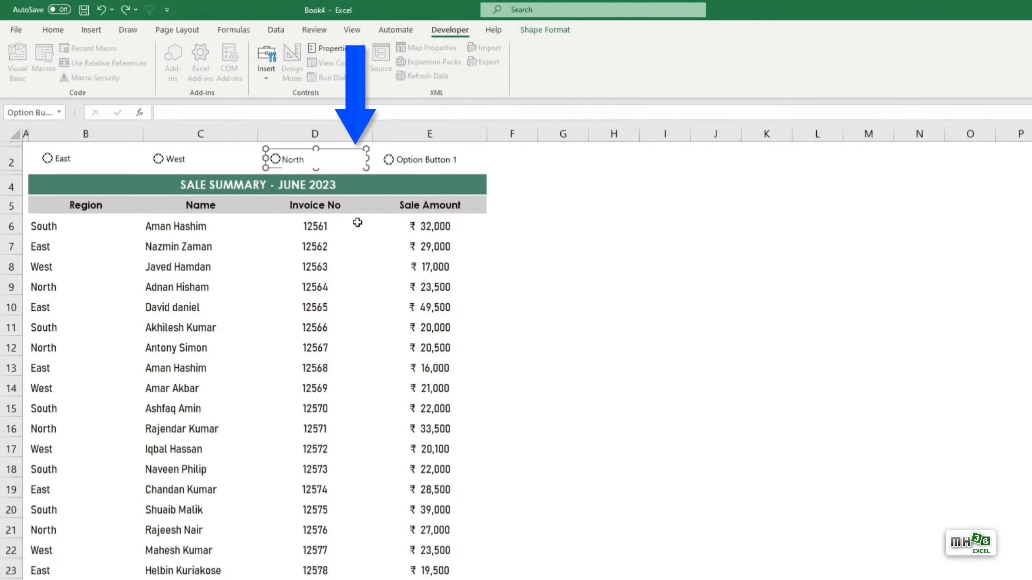
Change the label of the option button in column E to "South" and deselect it.
{"action": "right_click", "coordinate": [429, 159]}
{"action": "left_click", "coordinate": [485, 225]}
{"action": "key", "text": "Delete"}
{"action": "key", "text": "Delete"}
{"action": "key", "text": "Delete"}
{"action": "key", "text": "Delete"}
{"action": "key", "text": "Delete"}
{"action": "key", "text": "Delete"}
{"action": "key", "text": "Delete"}
{"action": "key", "text": "Delete"}
{"action": "key", "text": "Delete"}
{"action": "key", "text": "Delete"}
{"action": "key", "text": "Delete"}
{"action": "key", "text": "Delete"}
{"action": "key", "text": "Delete"}
{"action": "key", "text": "Delete"}
{"action": "key", "text": "Delete"}
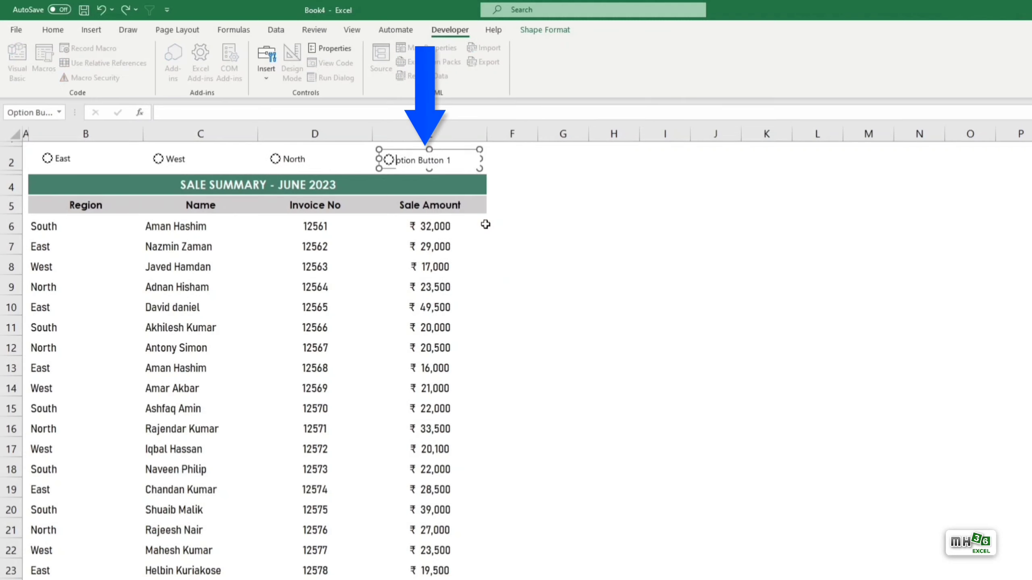
{"action": "type", "text": "South"}
{"action": "left_click", "coordinate": [716, 268]}
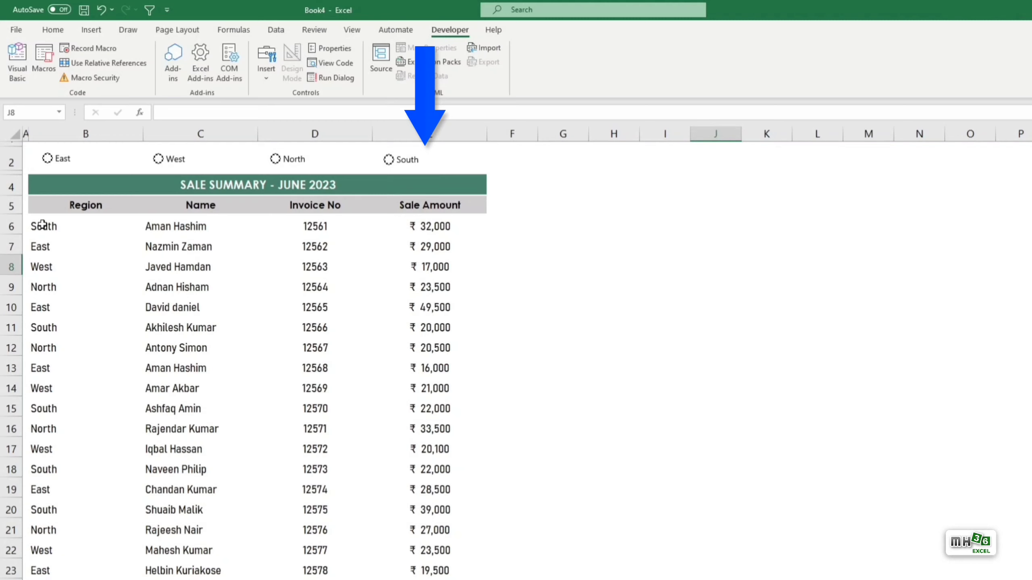
Draw a rounded rectangle about 5.95" wide and 0.29" high over the four option buttons in row 2.
{"action": "left_click", "coordinate": [92, 30]}
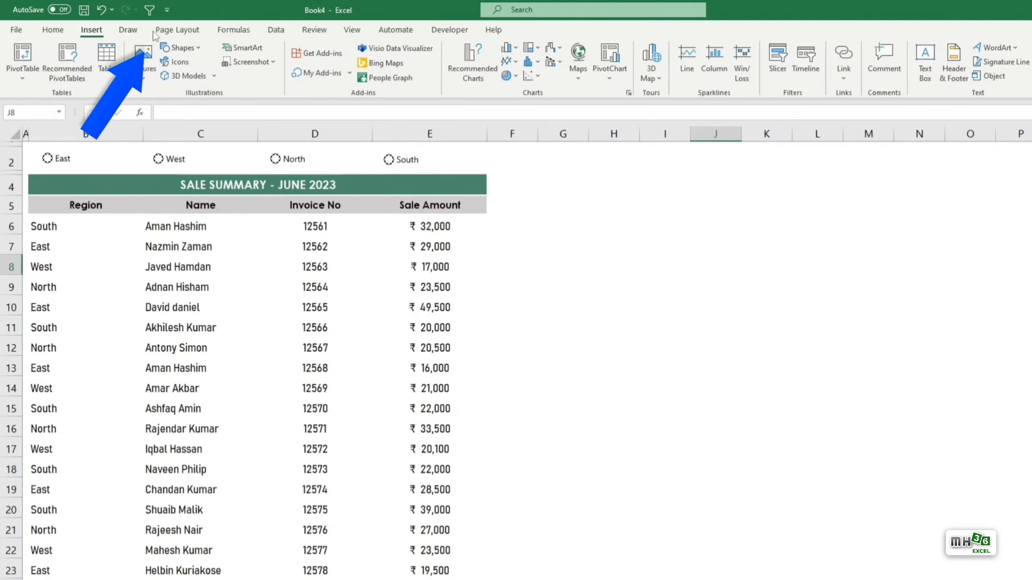
{"action": "left_click", "coordinate": [198, 48]}
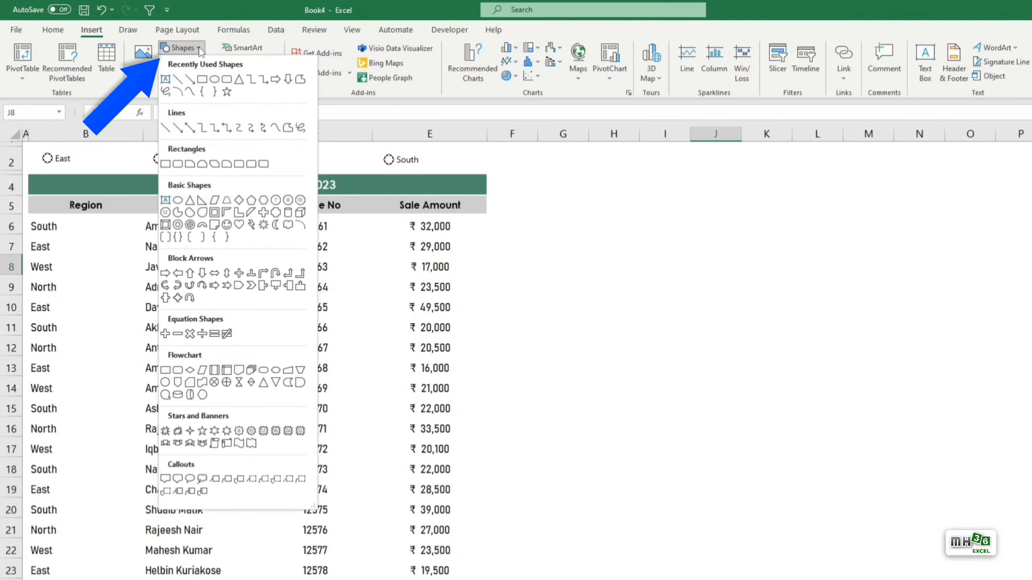
{"action": "left_click", "coordinate": [226, 80]}
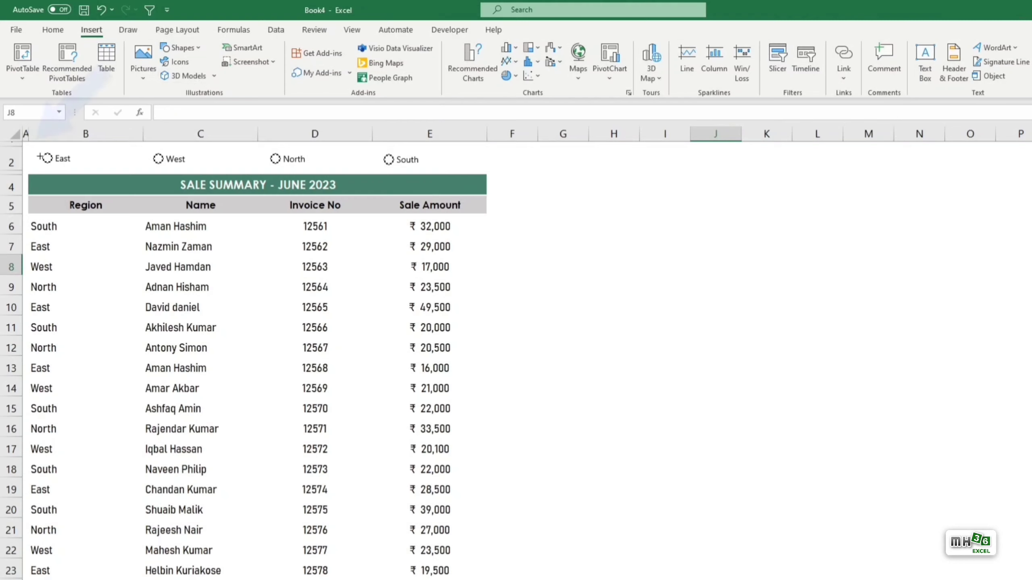
{"action": "left_click_drag", "start_coordinate": [30, 148], "coordinate": [489, 171]}
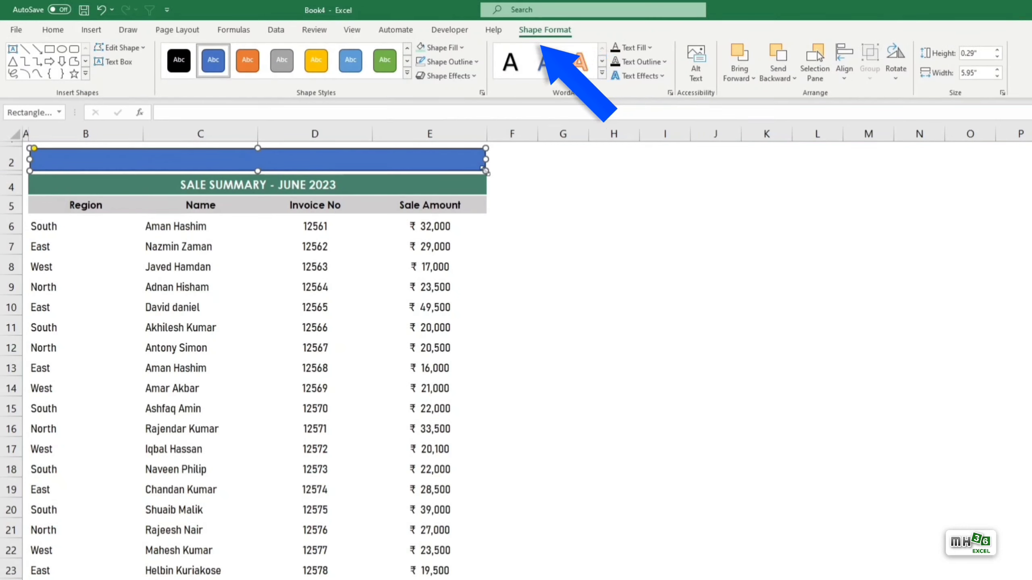
Fill the rounded rectangle with the custom light teal #B7DBDA and remove its outline.
{"action": "left_click", "coordinate": [462, 48]}
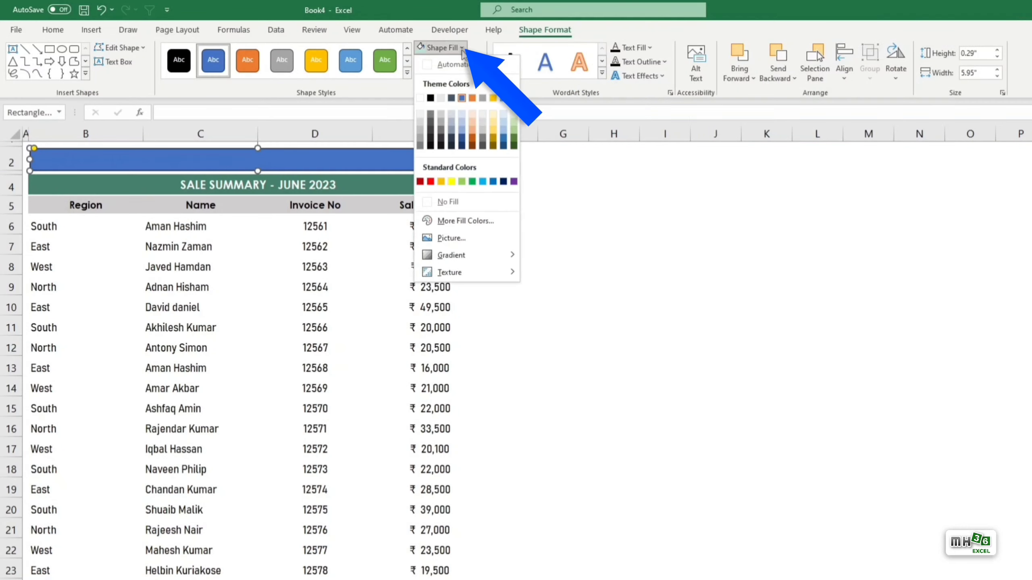
{"action": "left_click", "coordinate": [465, 221]}
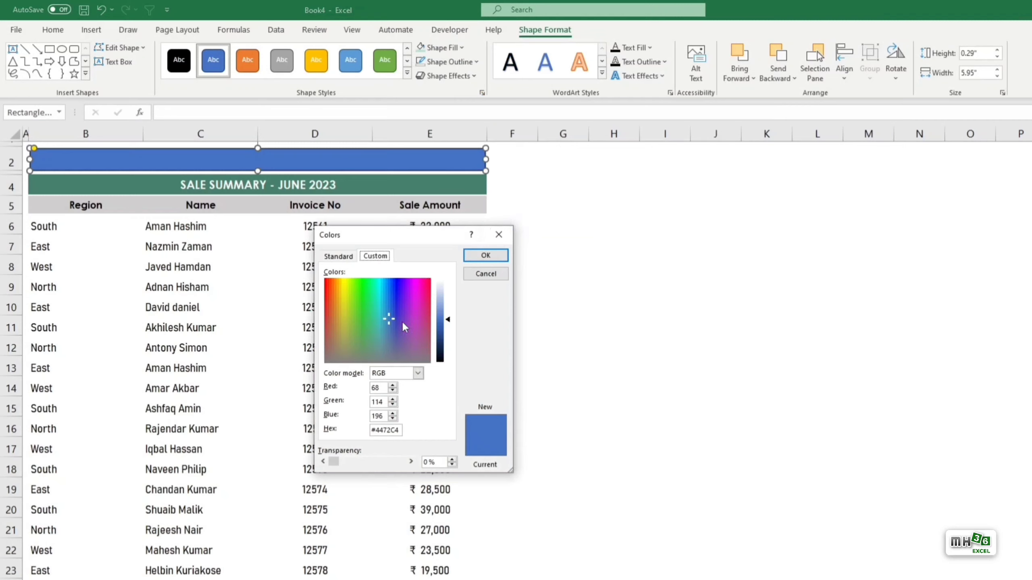
{"action": "left_click", "coordinate": [376, 334]}
{"action": "left_click", "coordinate": [442, 299]}
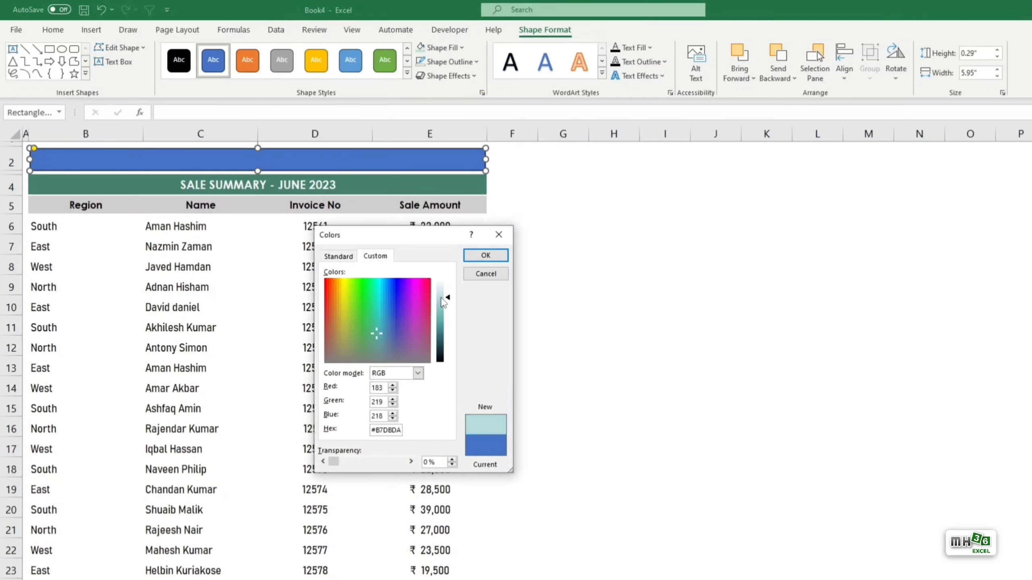
{"action": "left_click", "coordinate": [493, 257]}
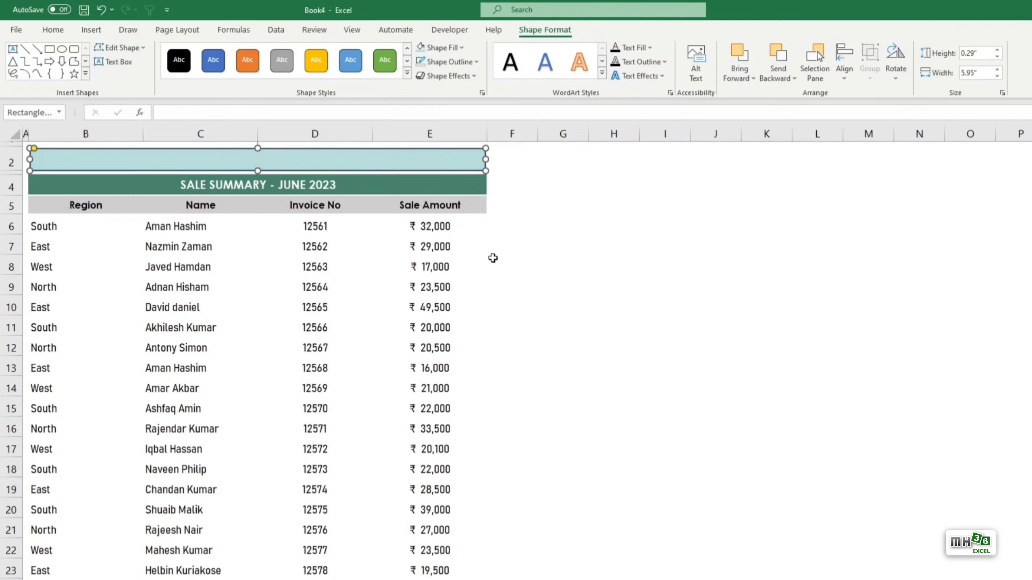
{"action": "left_click", "coordinate": [477, 62]}
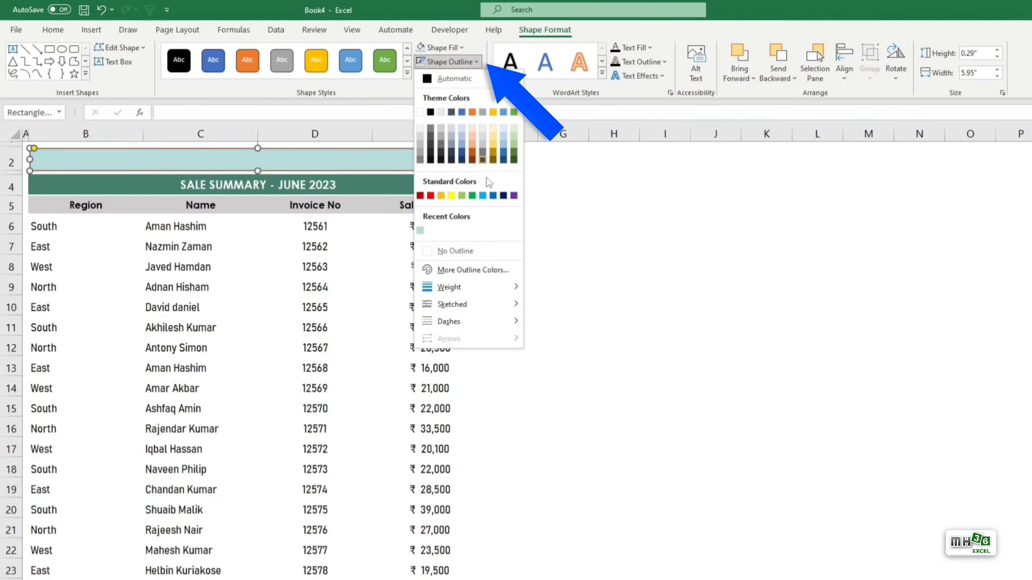
{"action": "left_click", "coordinate": [495, 254]}
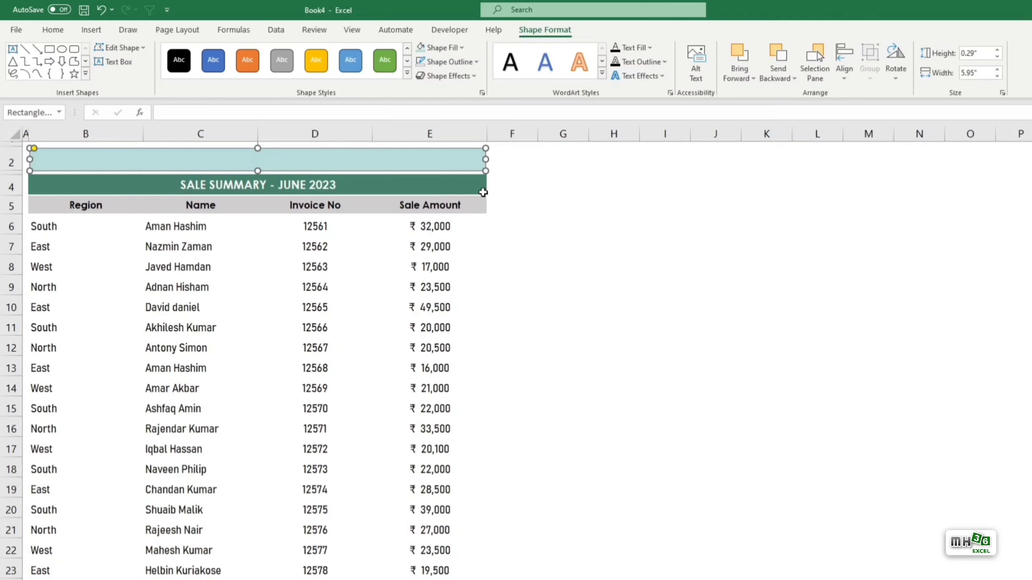
Send the rounded rectangle behind the four option buttons and deselect it.
{"action": "right_click", "coordinate": [479, 154]}
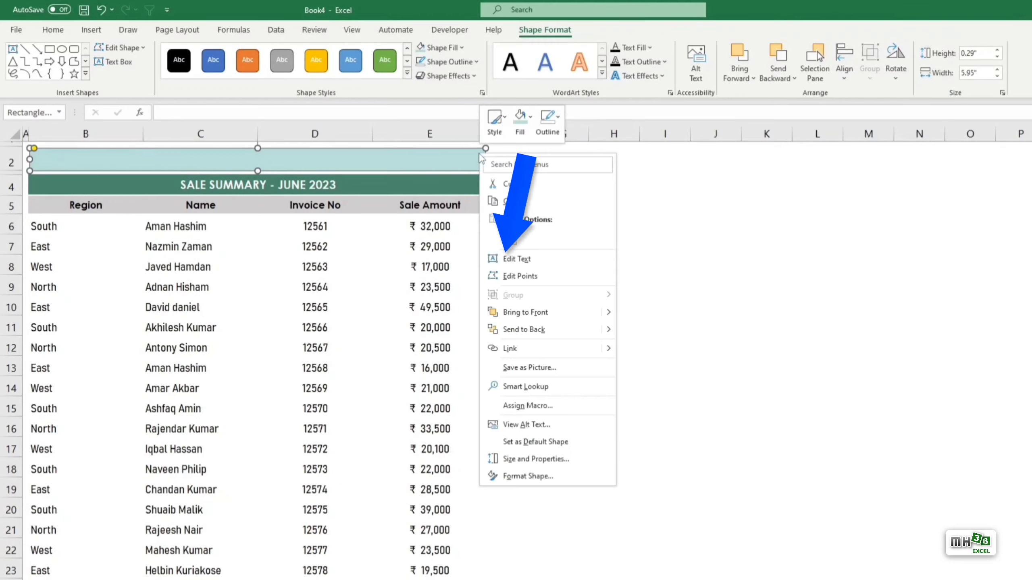
{"action": "left_click", "coordinate": [560, 332]}
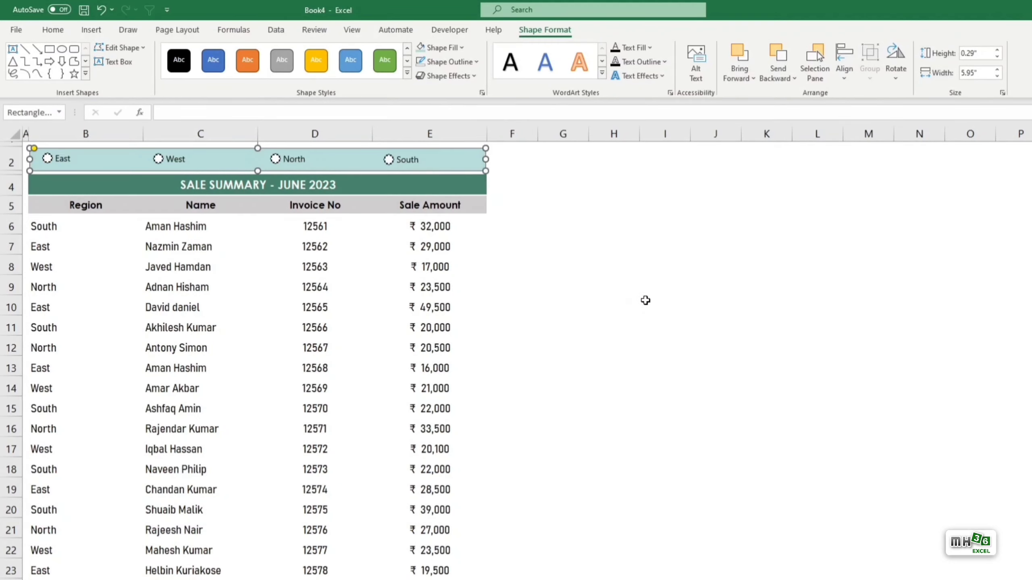
{"action": "left_click", "coordinate": [680, 295]}
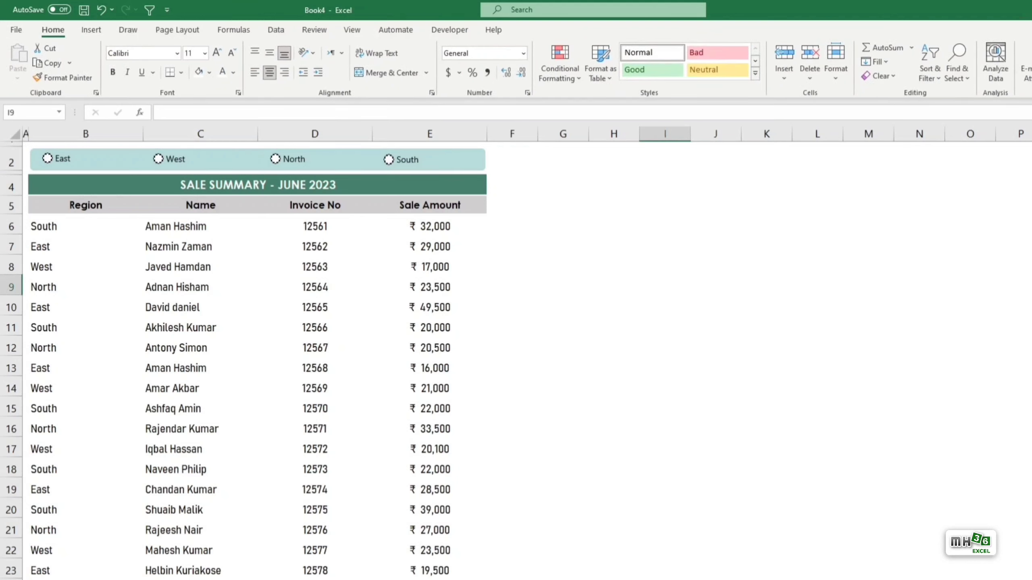
Choose the East option and link its option button to cell $G$2 through the format control settings.
{"action": "left_click", "coordinate": [563, 368]}
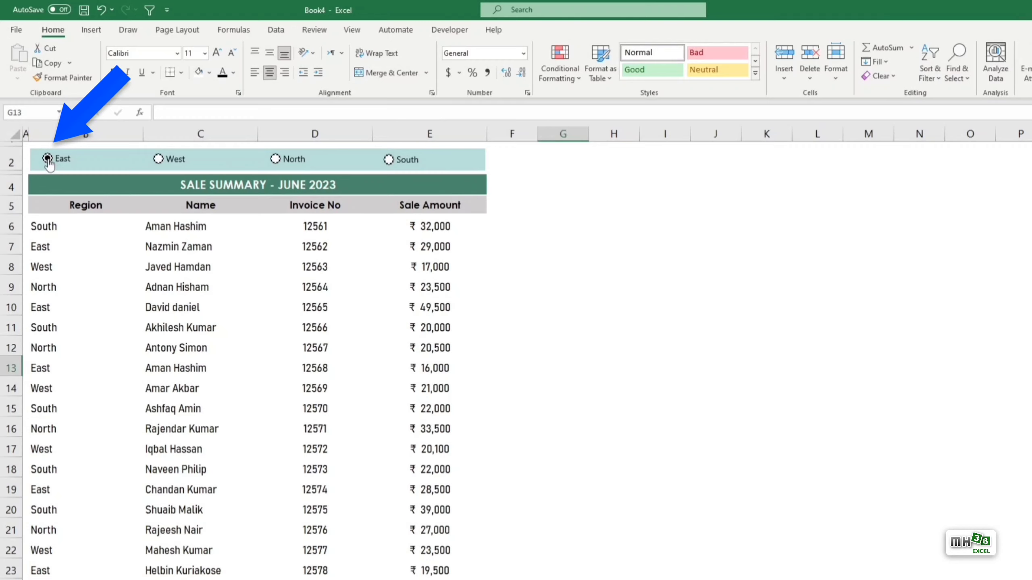
{"action": "left_click", "coordinate": [72, 160], "text": "ctrl"}
{"action": "right_click", "coordinate": [72, 160]}
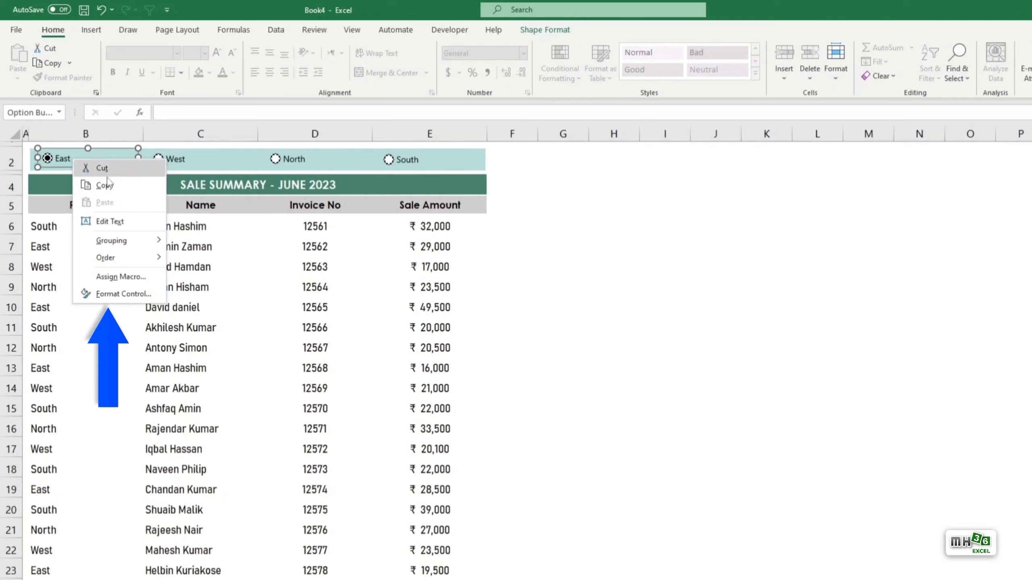
{"action": "left_click", "coordinate": [153, 293]}
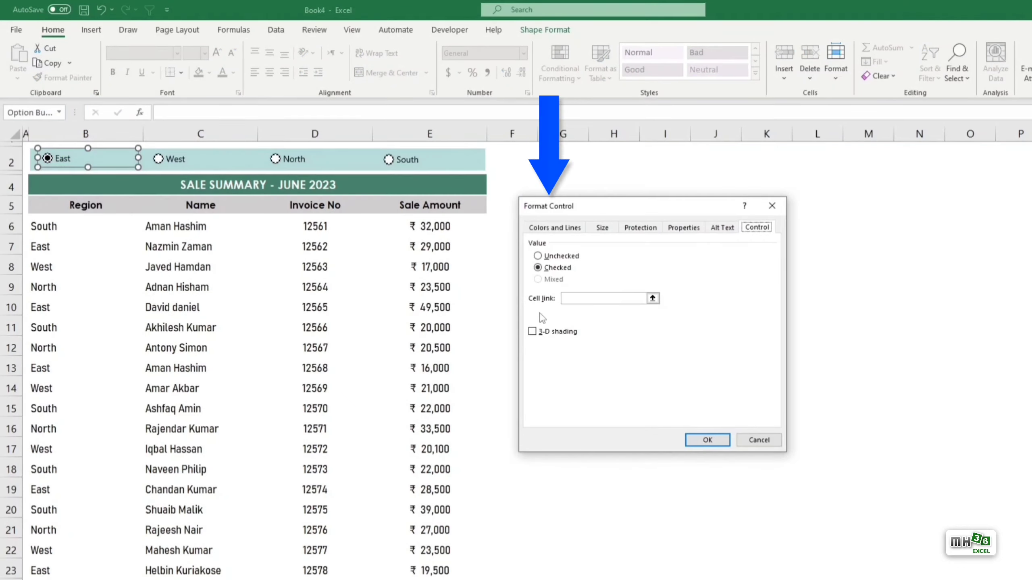
{"action": "left_click", "coordinate": [576, 298]}
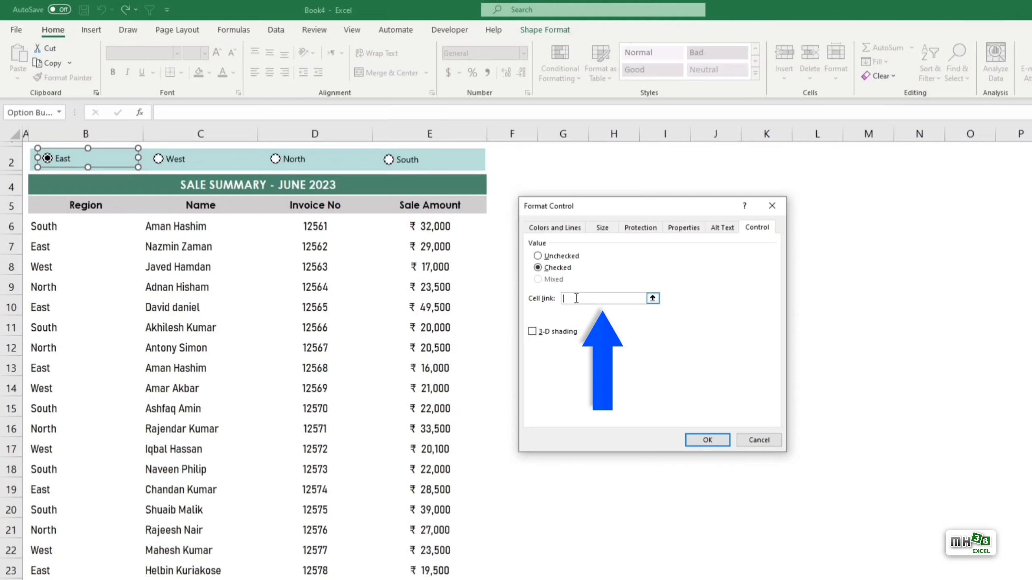
{"action": "left_click", "coordinate": [571, 161]}
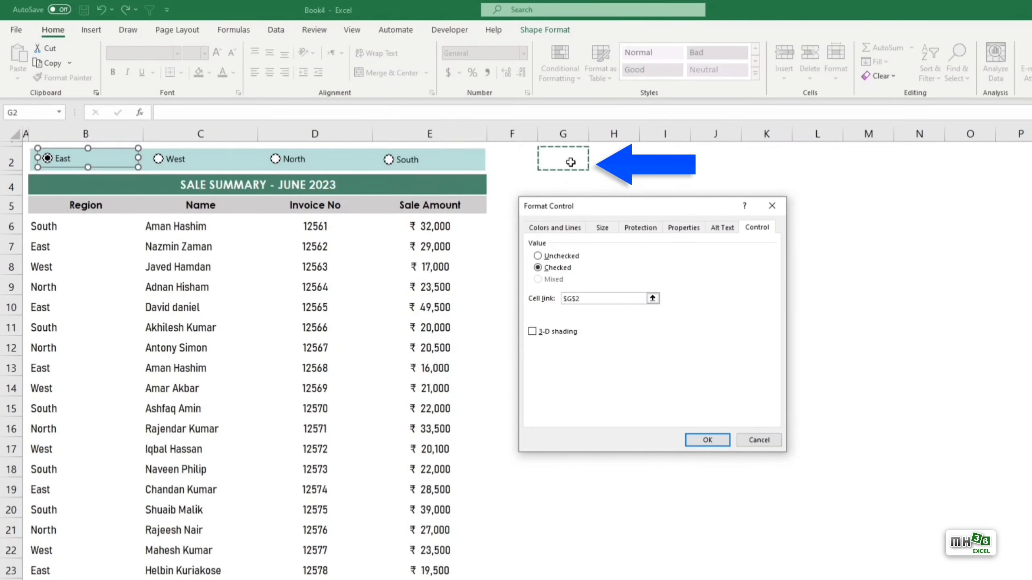
{"action": "left_click", "coordinate": [707, 440]}
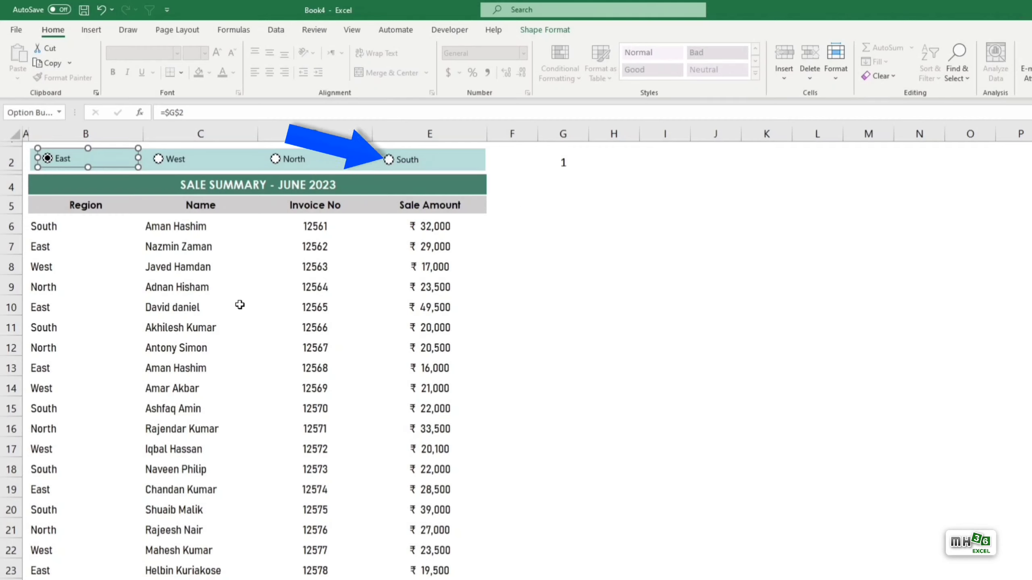
Test the linked cell G2 by choosing the West, North and South options in turn.
{"action": "left_click", "coordinate": [159, 160]}
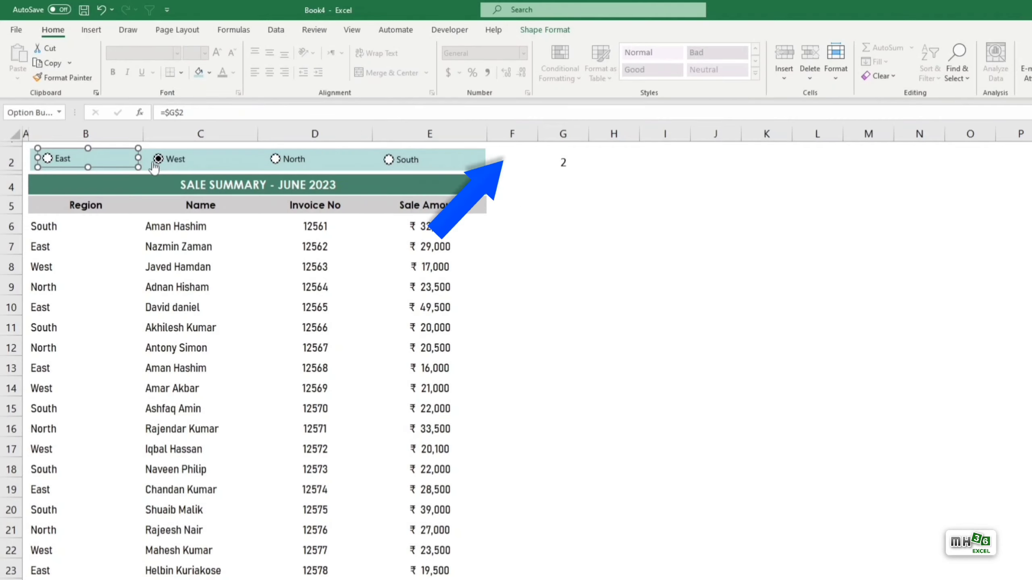
{"action": "left_click", "coordinate": [158, 164]}
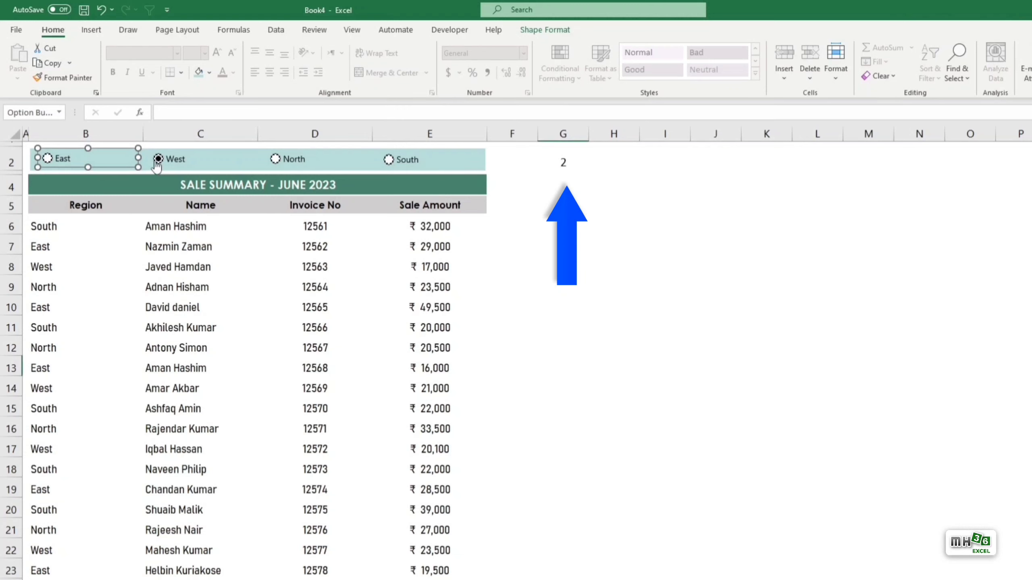
{"action": "left_click", "coordinate": [276, 162]}
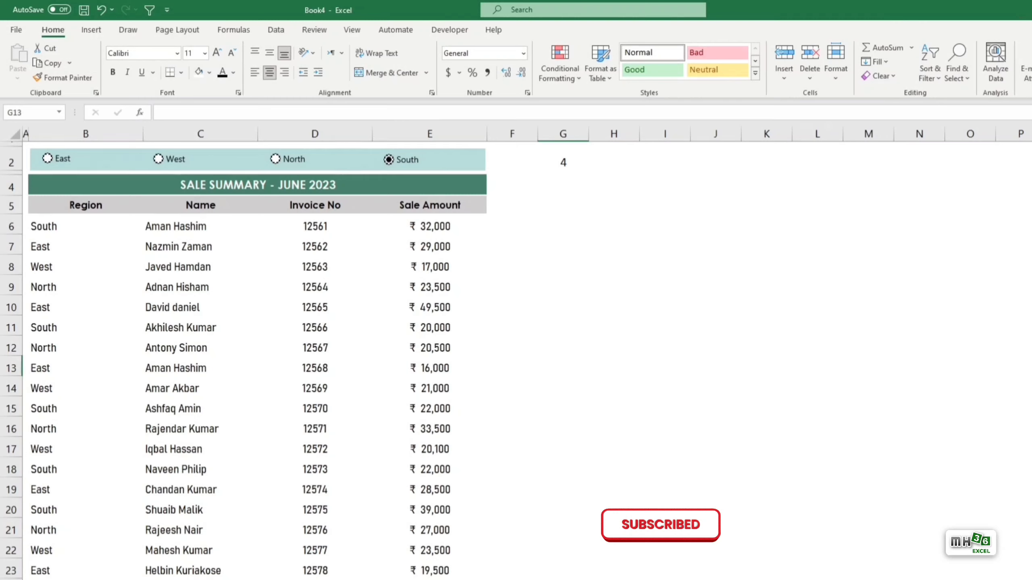
Enter the formula =CHOOSE(G2,"East","West","North","South") in cell I2.
{"action": "left_click", "coordinate": [675, 166]}
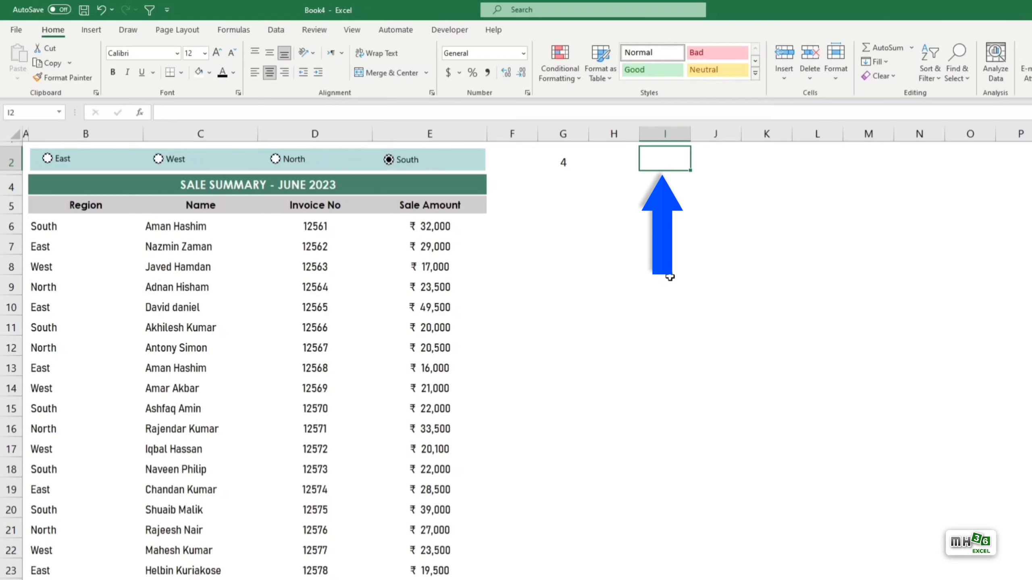
{"action": "type", "text": "=CHO"}
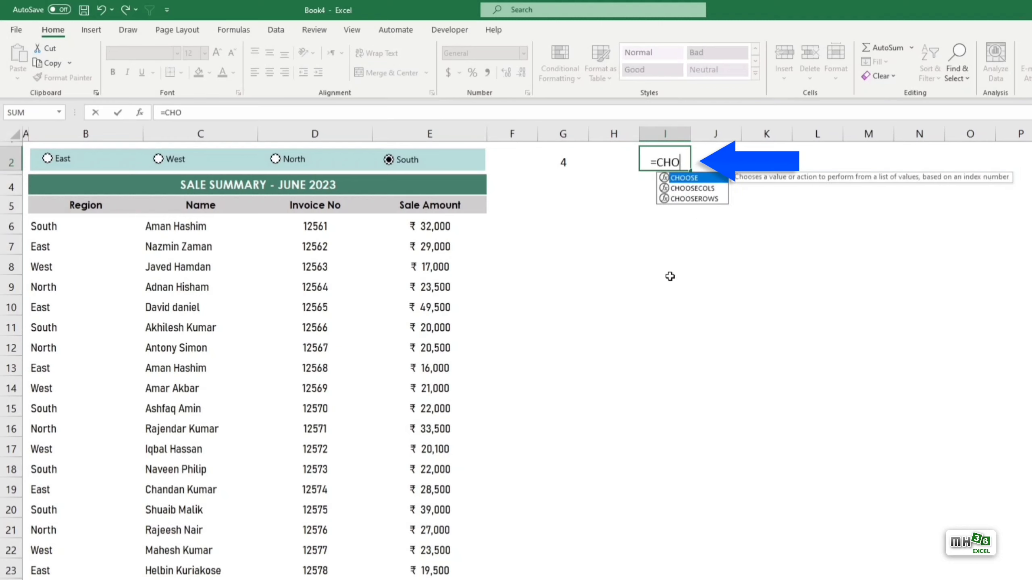
{"action": "type", "text": "OSE("}
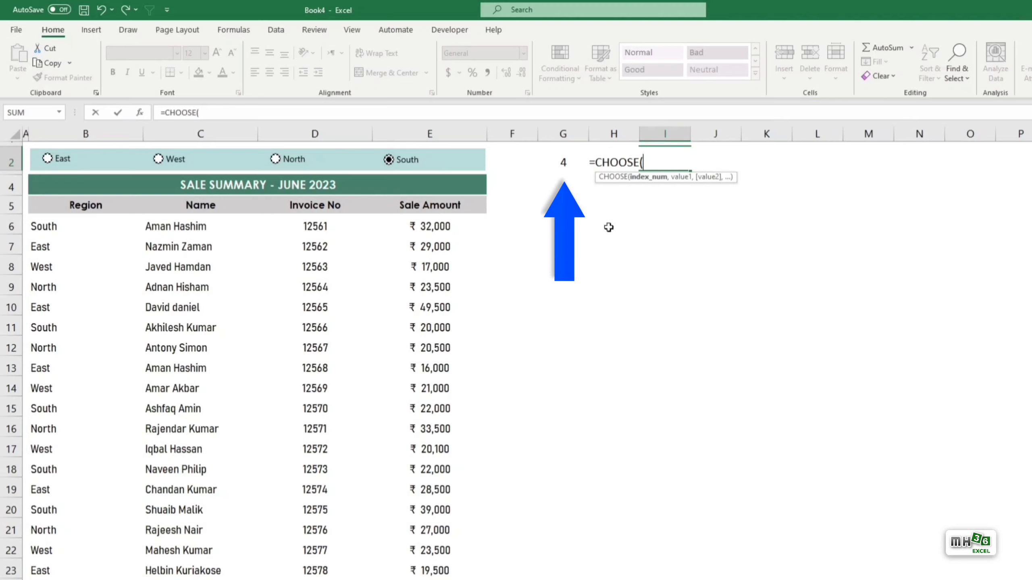
{"action": "left_click", "coordinate": [566, 163]}
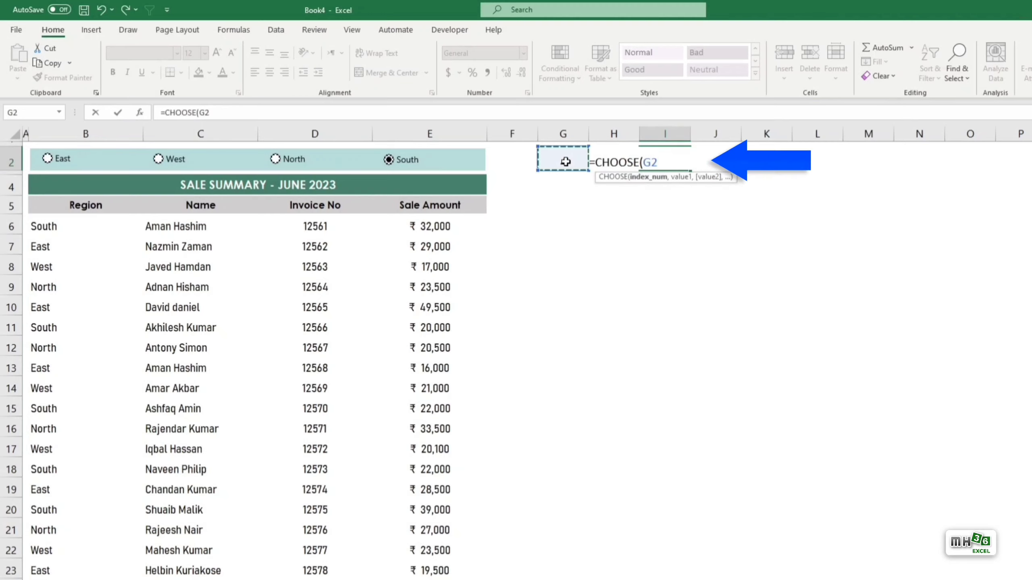
{"action": "type", "text": ","}
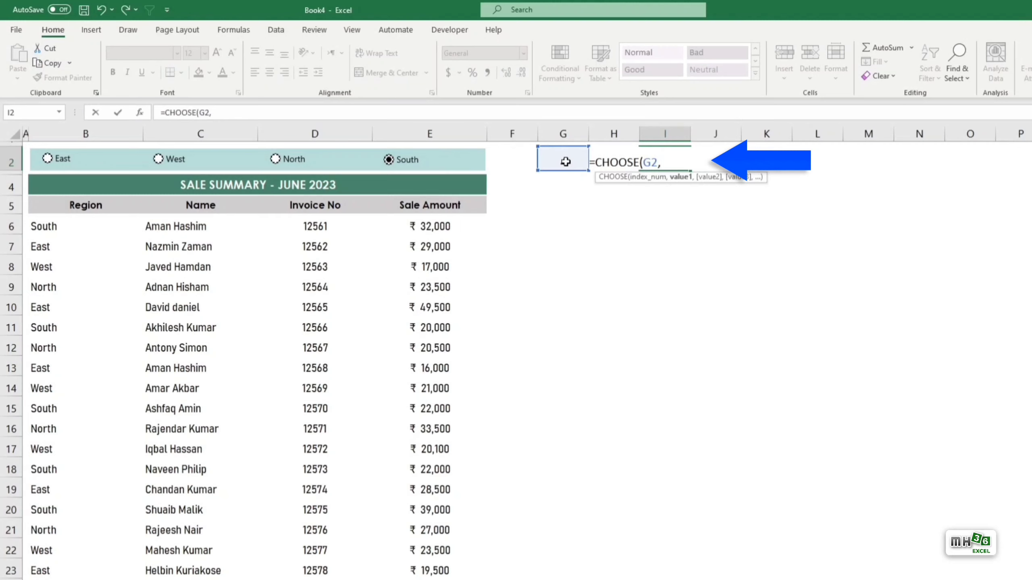
{"action": "type", "text": "\"East\",\"W"}
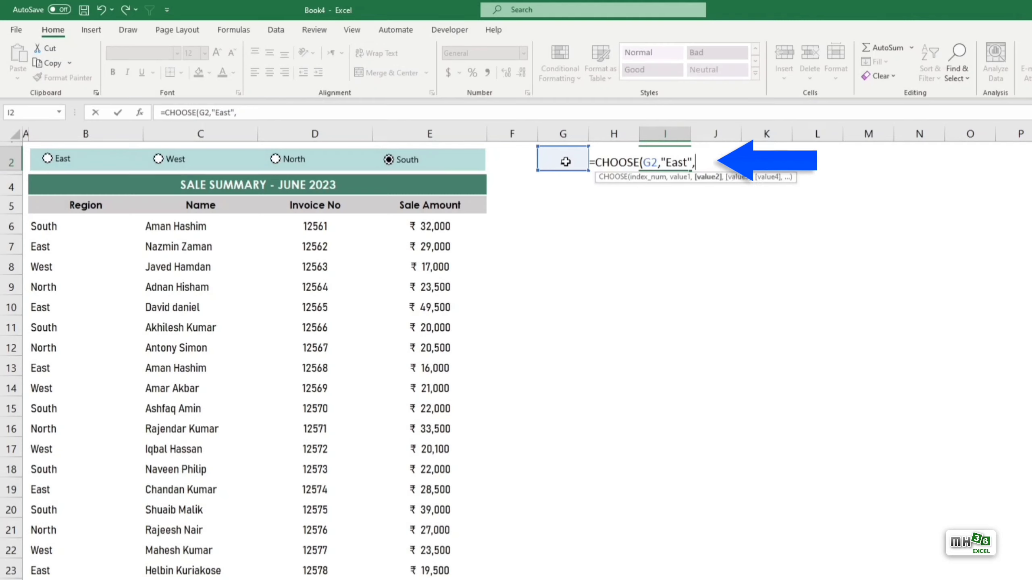
{"action": "type", "text": "est"}
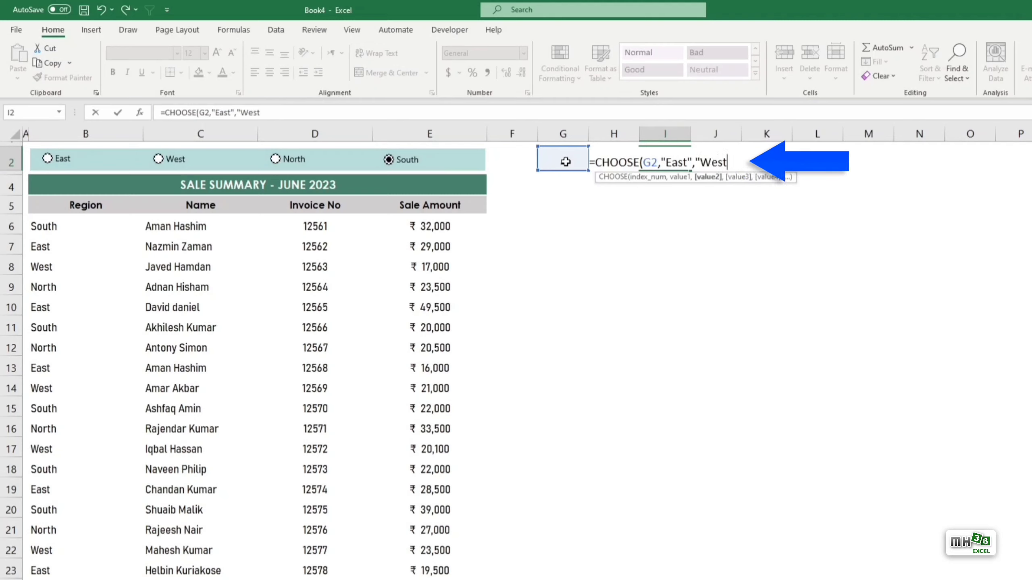
{"action": "type", "text": "\","}
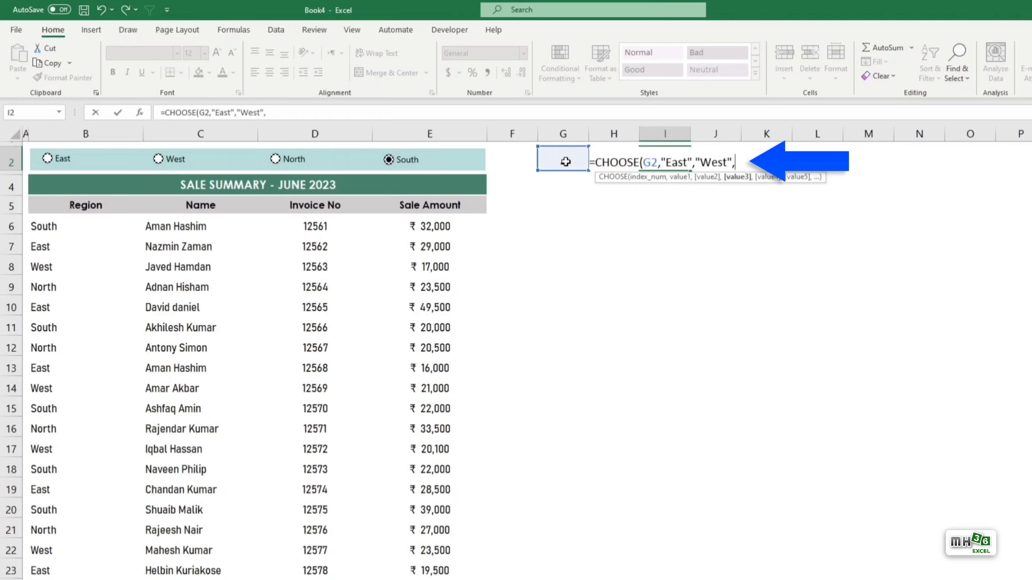
{"action": "type", "text": "\""}
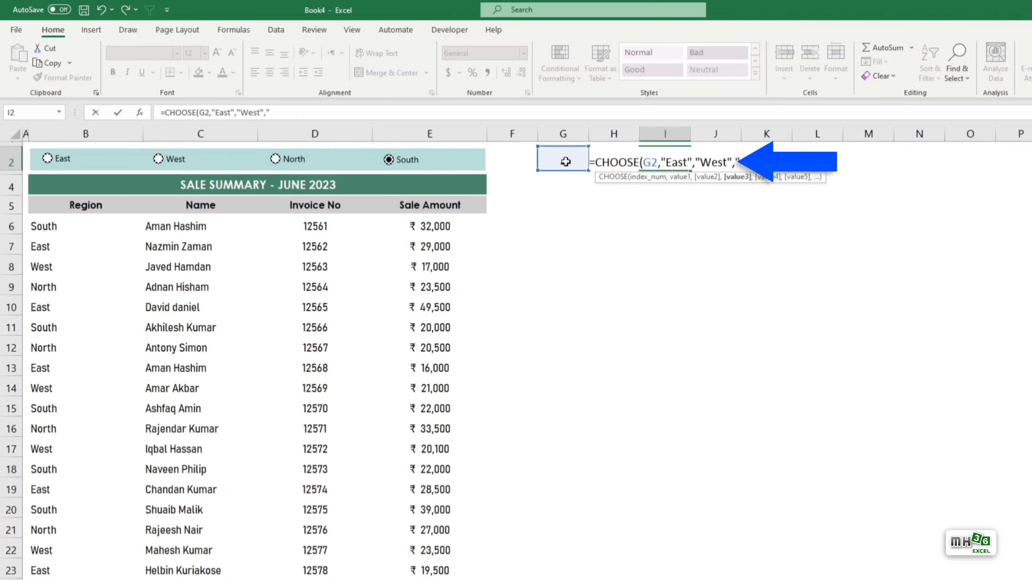
{"action": "type", "text": "North"}
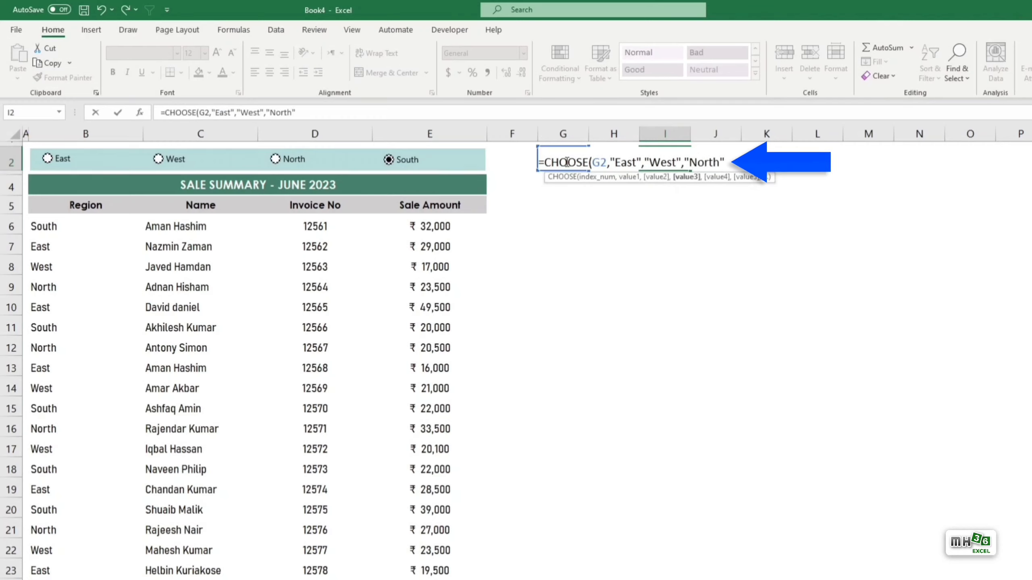
{"action": "type", "text": "\","}
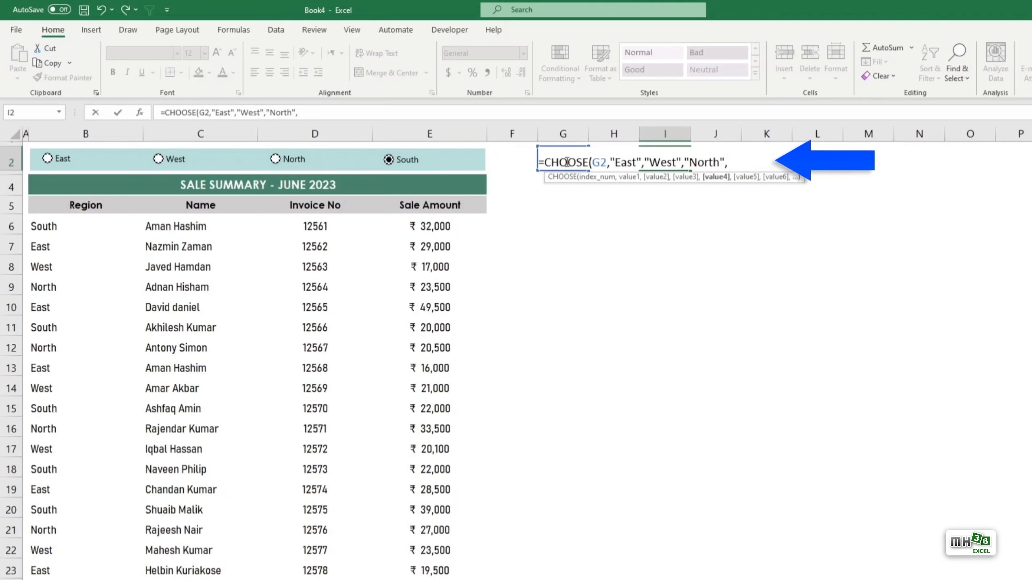
{"action": "type", "text": "\"South\")"}
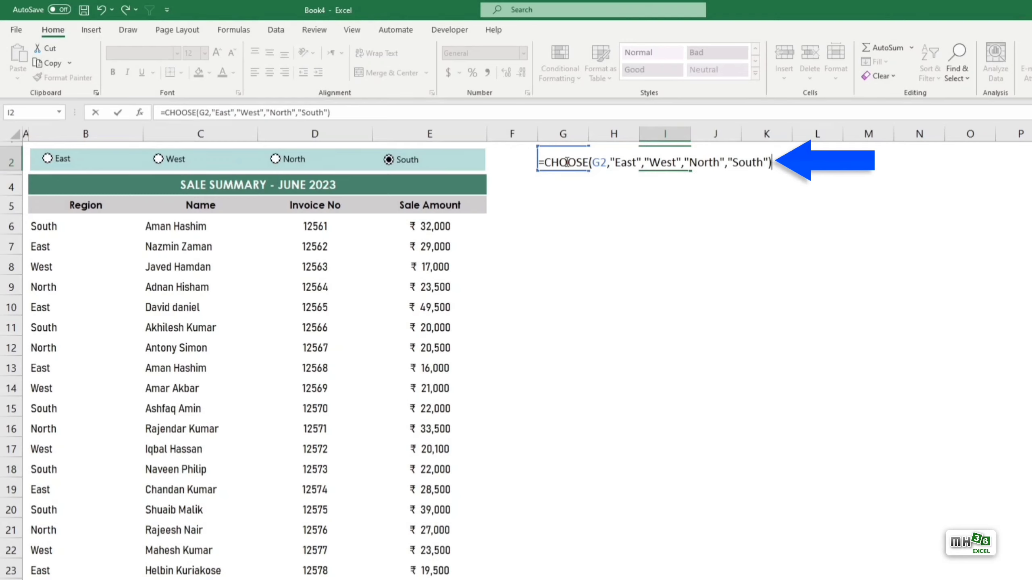
{"action": "key", "text": "Return"}
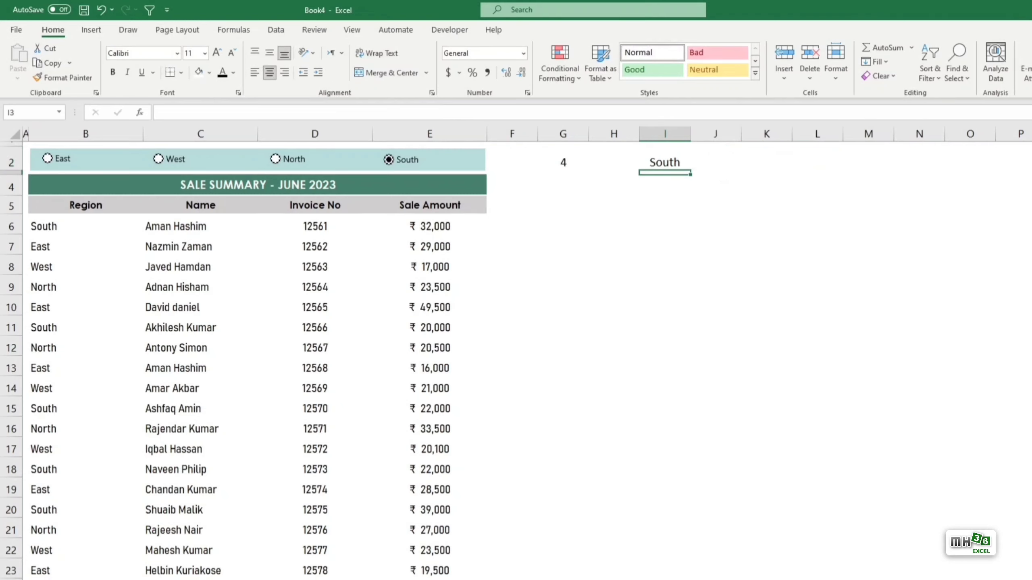
Test the region name formula in I2 by choosing the North, West and East options in turn.
{"action": "left_click", "coordinate": [614, 388]}
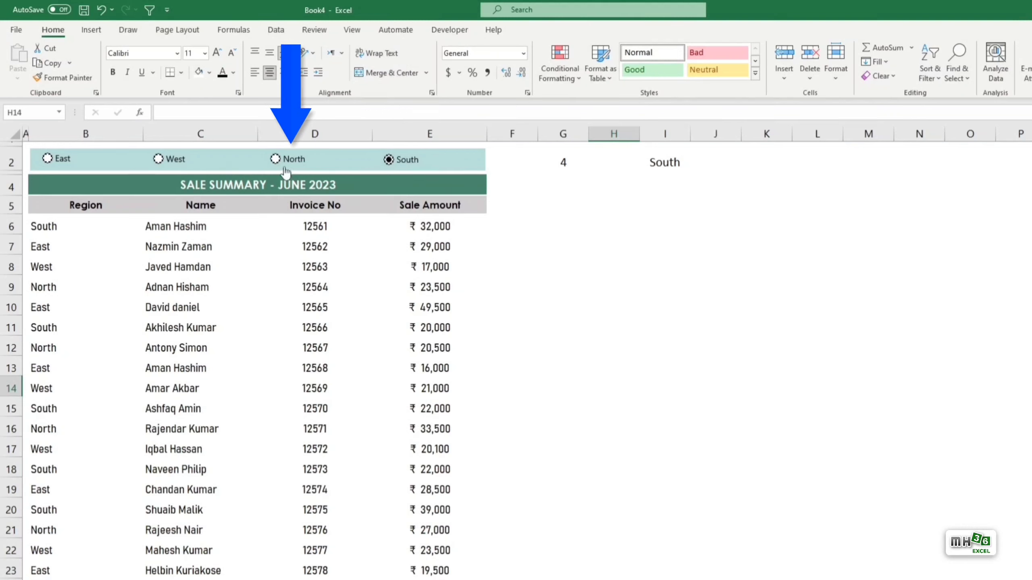
{"action": "left_click", "coordinate": [276, 159]}
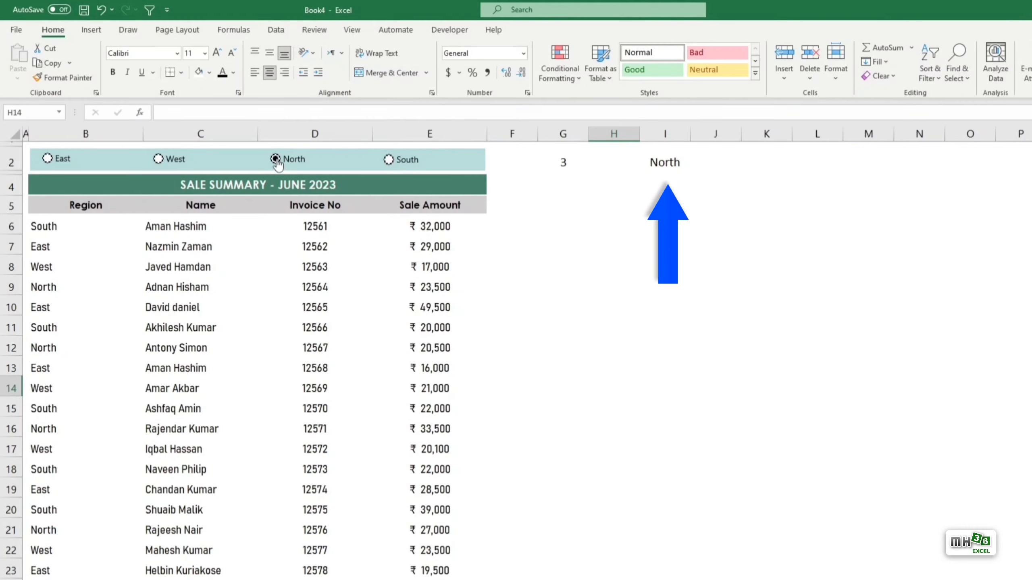
{"action": "left_click", "coordinate": [158, 161]}
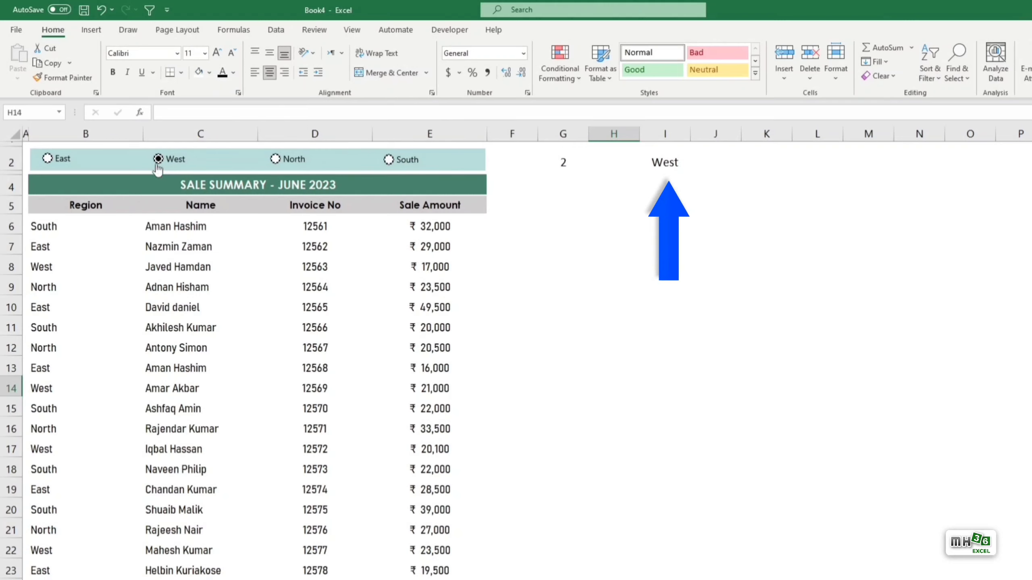
{"action": "left_click", "coordinate": [48, 159]}
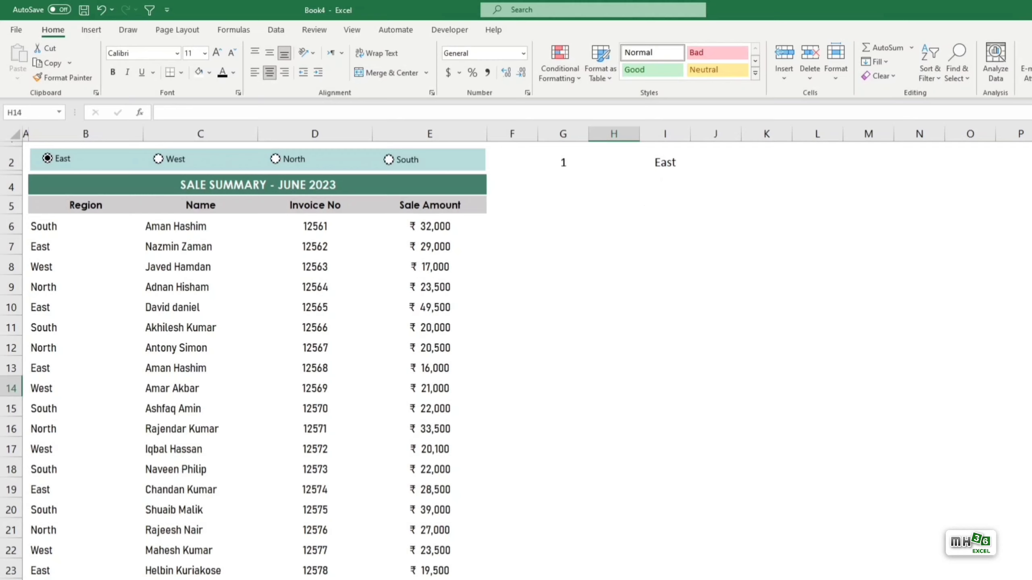
{"action": "left_click", "coordinate": [715, 389]}
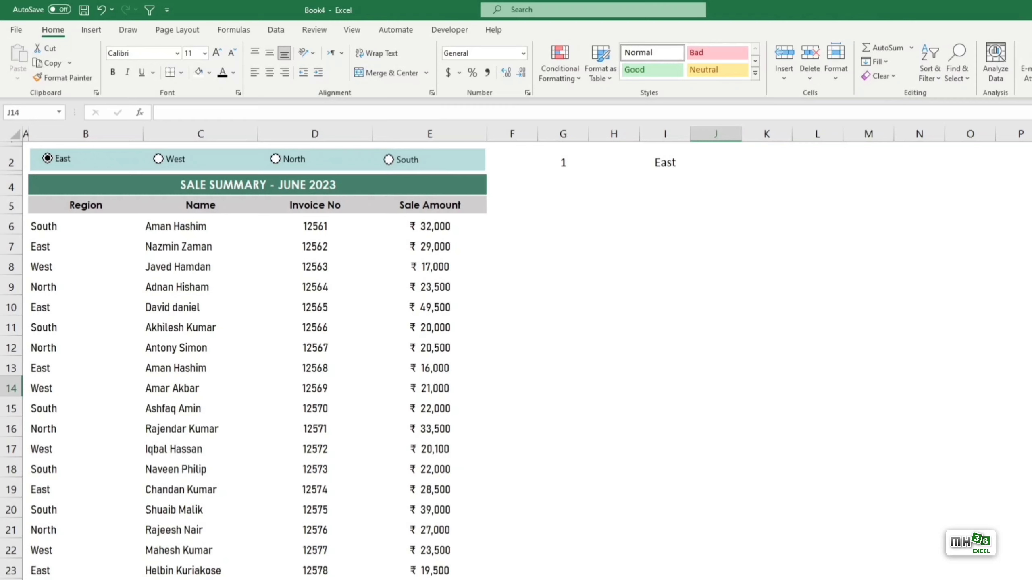
Enter the comparison formula =$I$2=$B6 in cell G6, beside the first data row.
{"action": "left_click", "coordinate": [566, 224]}
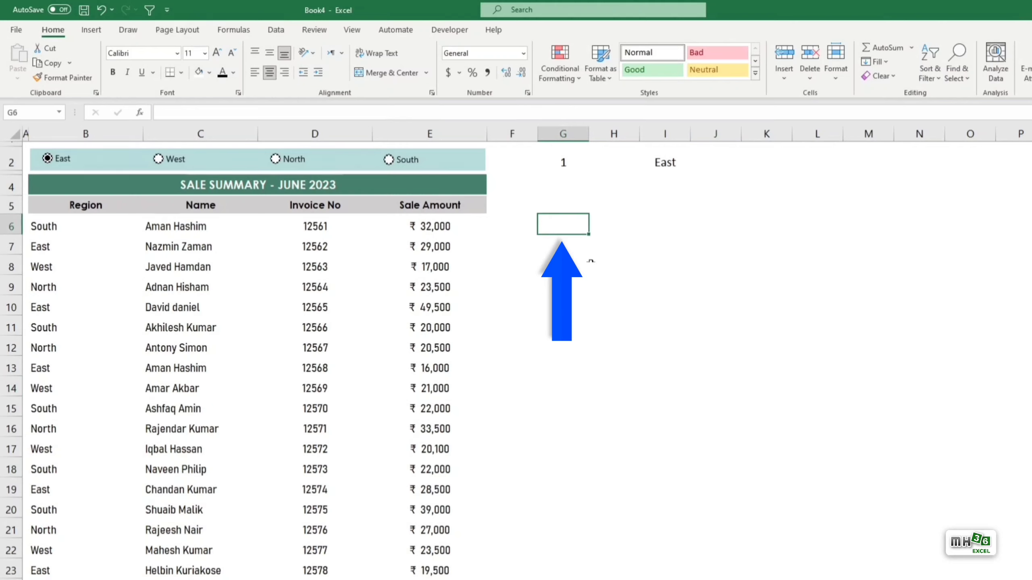
{"action": "type", "text": "="}
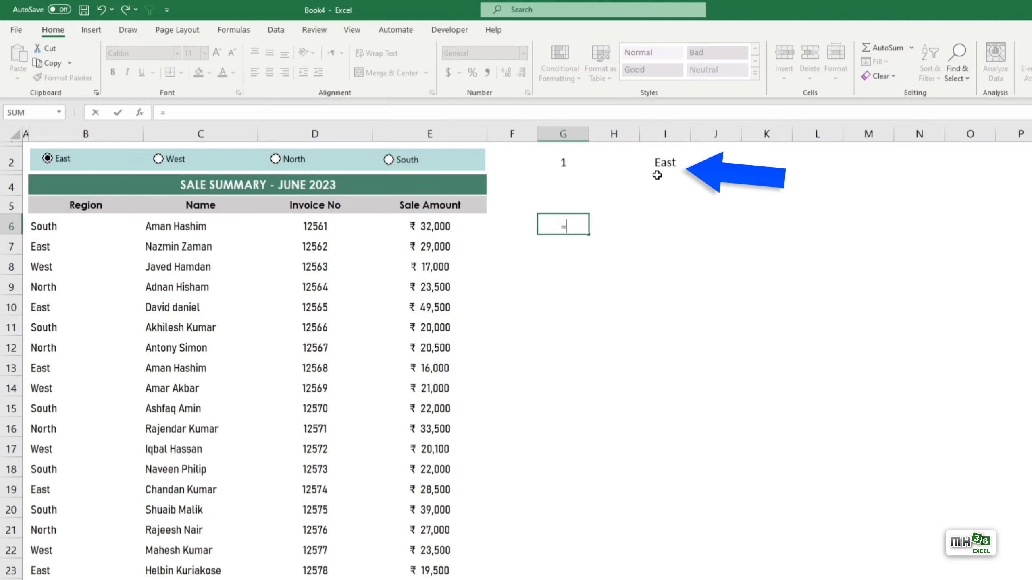
{"action": "left_click", "coordinate": [664, 164]}
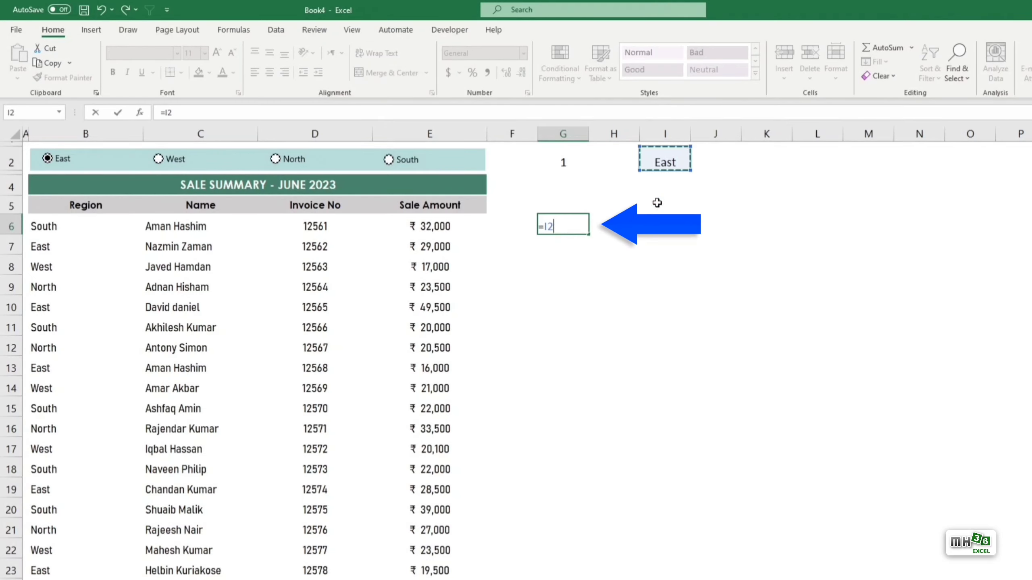
{"action": "key", "text": "F4"}
{"action": "type", "text": "="}
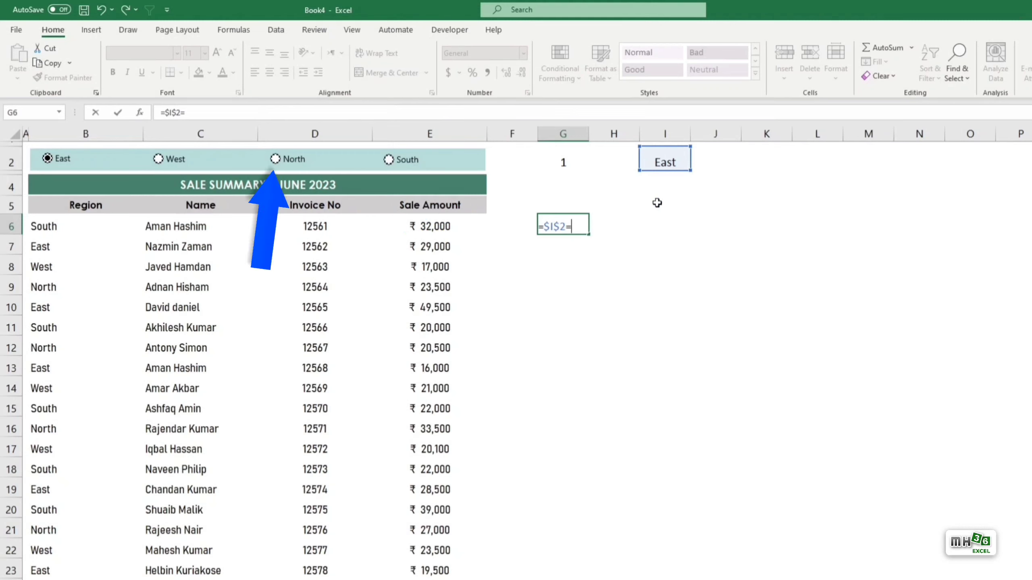
{"action": "left_click", "coordinate": [48, 229]}
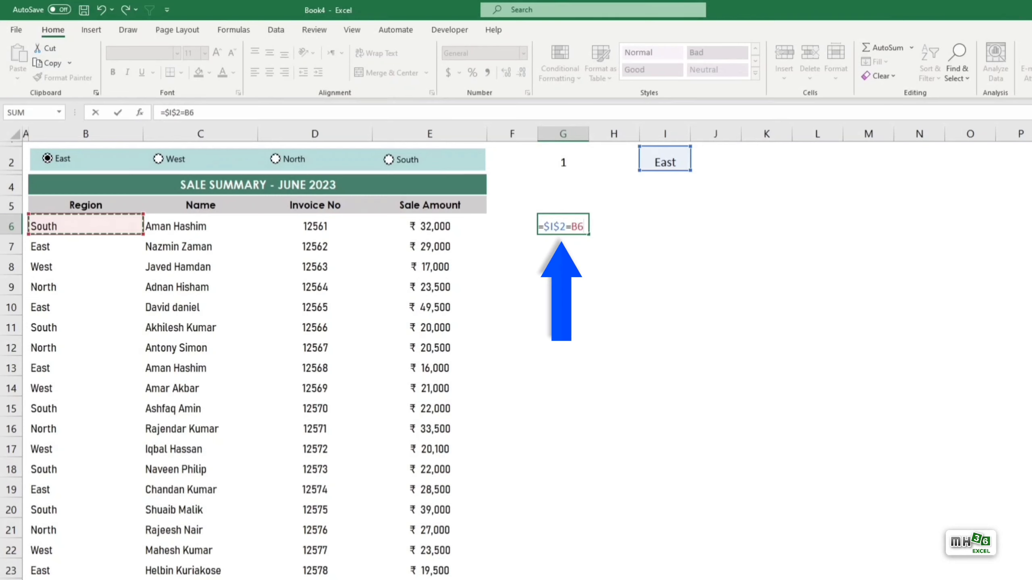
{"action": "key", "text": "F4"}
{"action": "key", "text": "F4"}
{"action": "key", "text": "F4"}
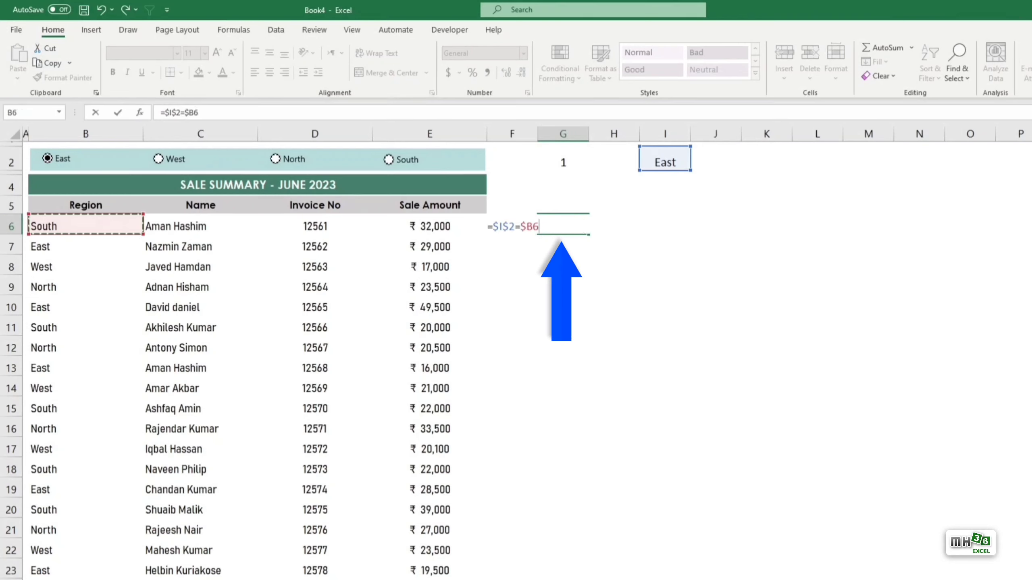
{"action": "key", "text": "Return"}
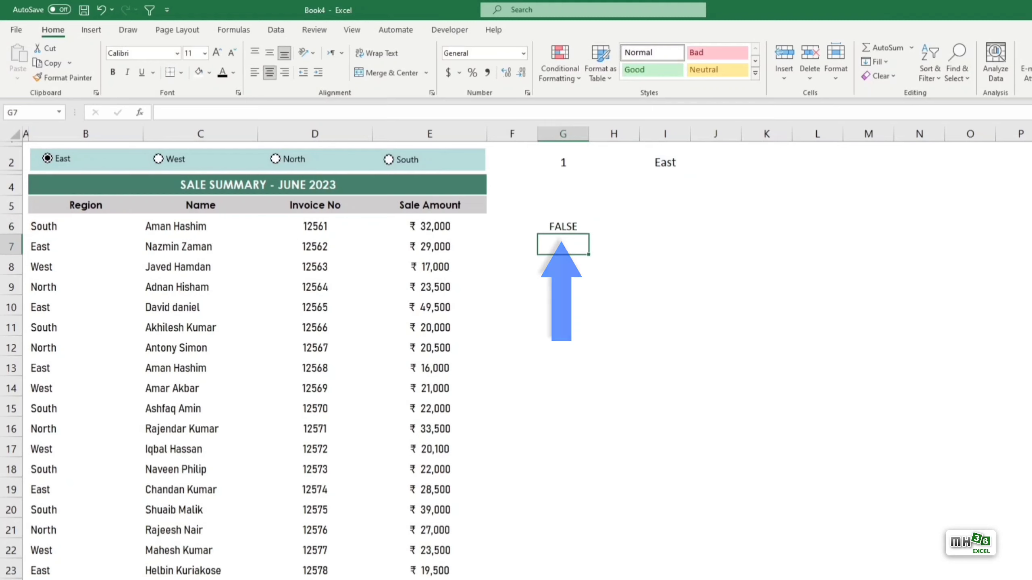
Fill the comparison formula from G6 down column G to row 24 and test it by choosing the West option.
{"action": "left_click", "coordinate": [585, 225]}
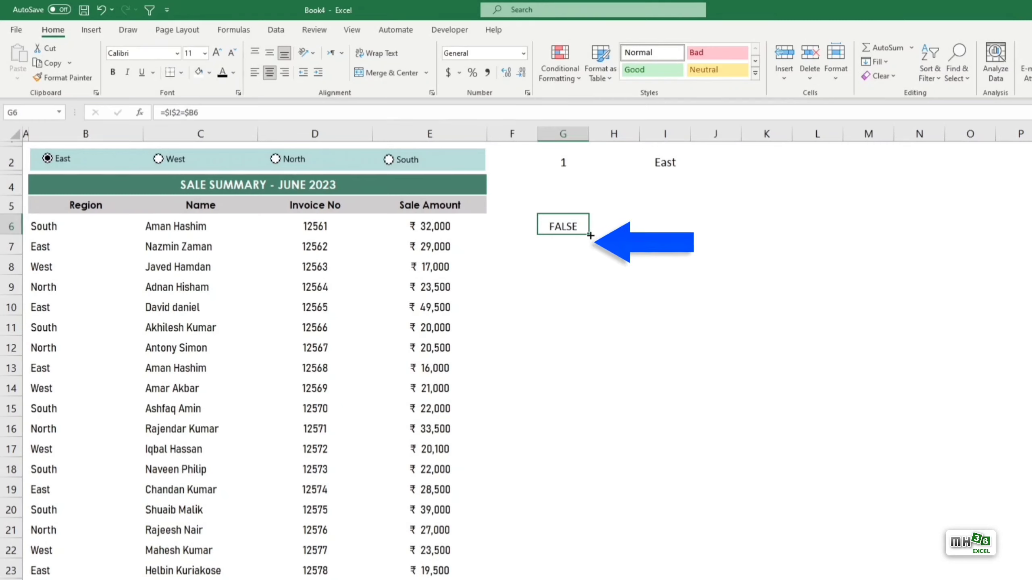
{"action": "left_click_drag", "start_coordinate": [590, 235], "coordinate": [591, 255]}
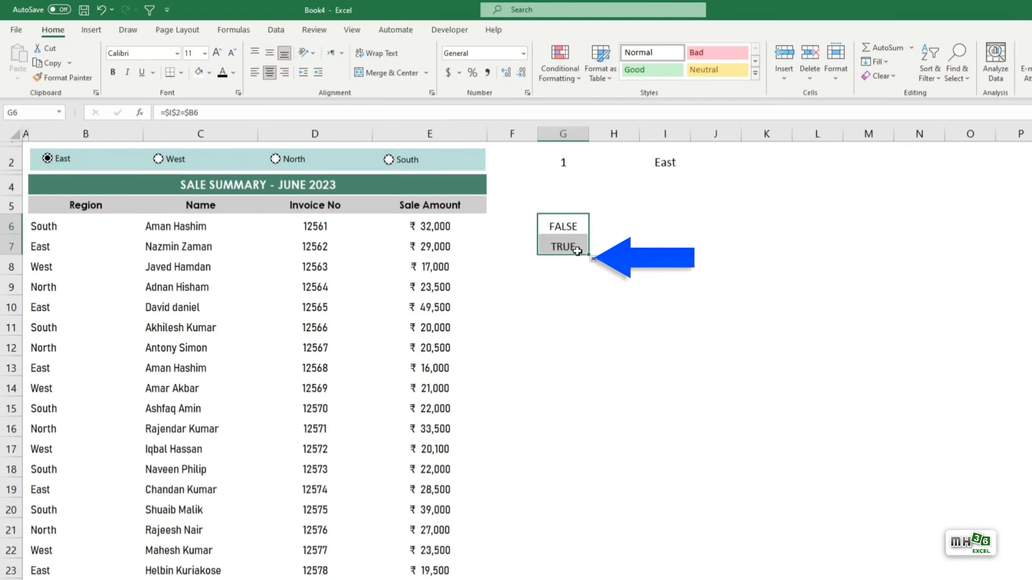
{"action": "left_click", "coordinate": [577, 251]}
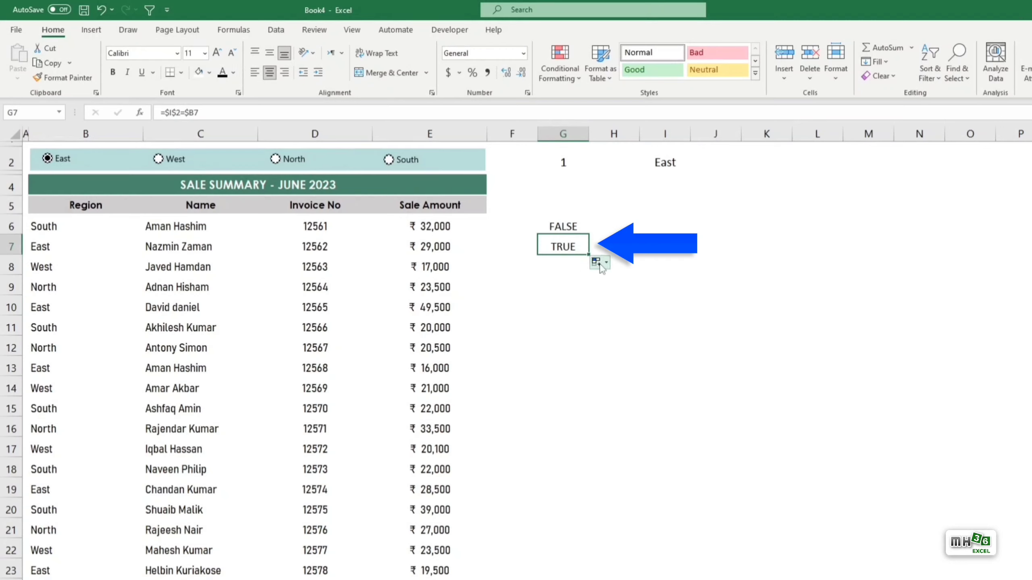
{"action": "left_click_drag", "start_coordinate": [589, 255], "coordinate": [569, 579]}
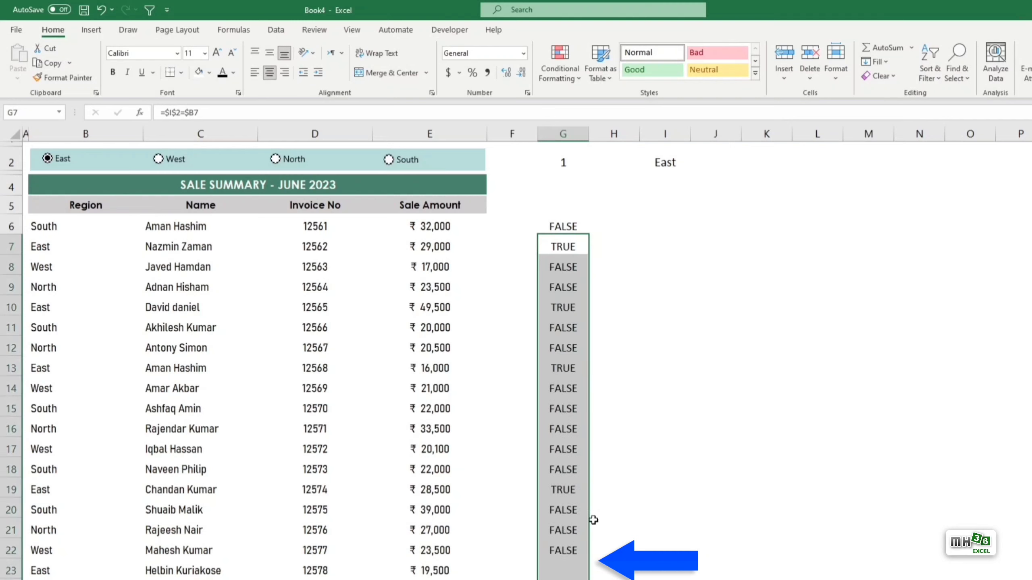
{"action": "left_click", "coordinate": [751, 392]}
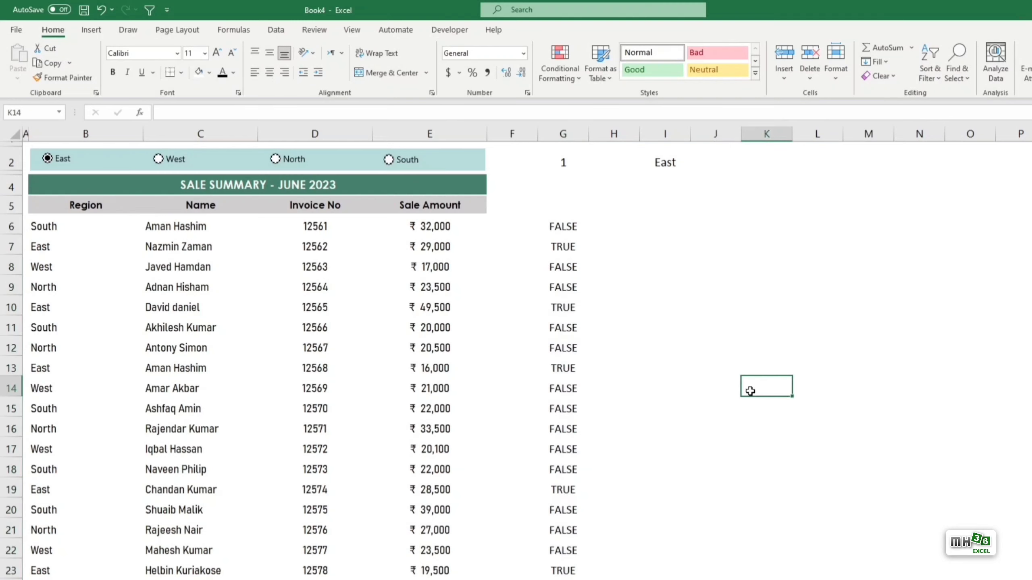
{"action": "key", "text": "F2"}
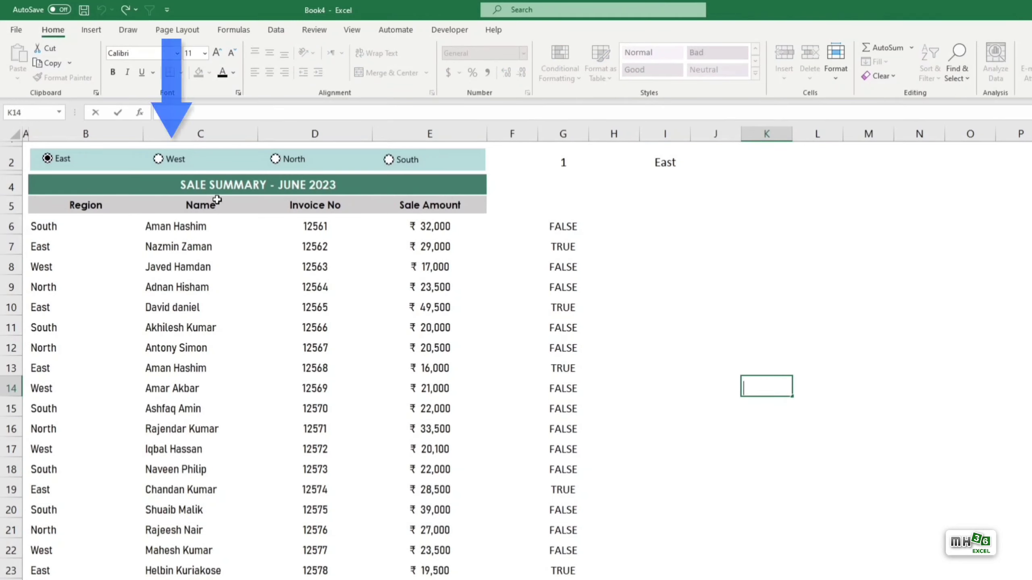
{"action": "left_click", "coordinate": [160, 163]}
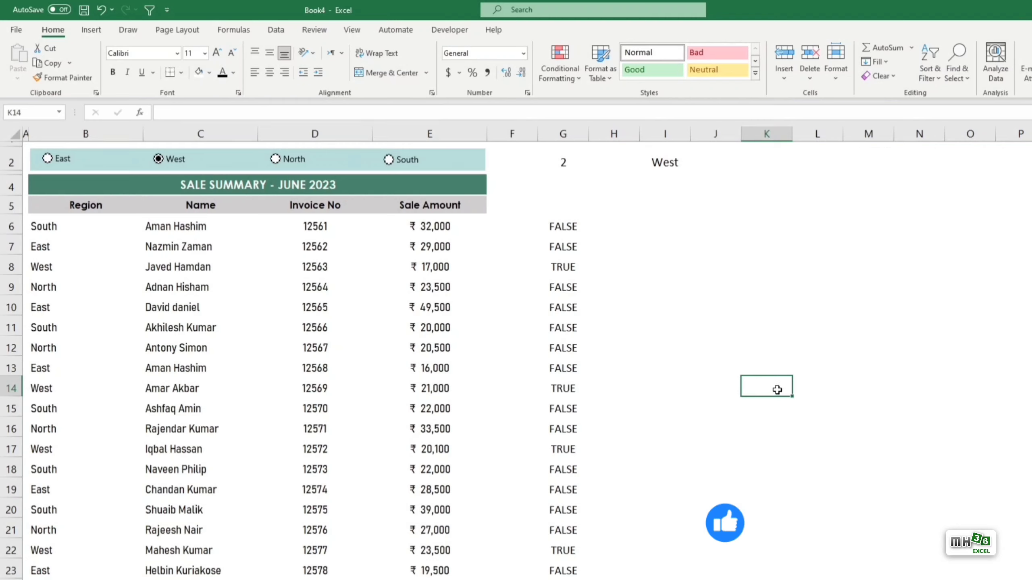
Copy the comparison formula text =$I$2=$B6 from cell G6, leaving the cell's content as it is.
{"action": "left_click", "coordinate": [577, 227]}
{"action": "key", "text": "F2"}
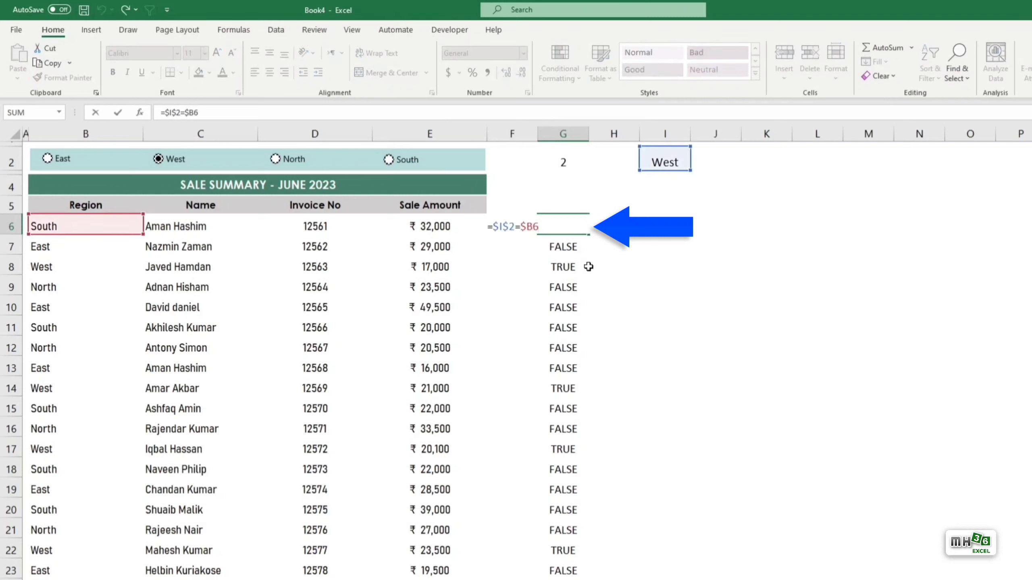
{"action": "left_click_drag", "start_coordinate": [555, 227], "coordinate": [486, 226]}
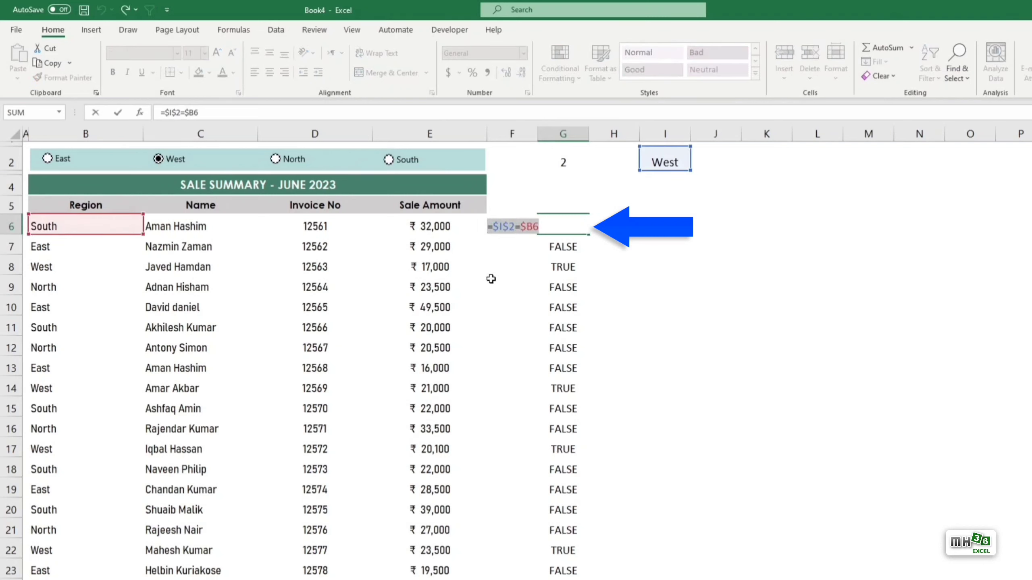
{"action": "key", "text": "Escape"}
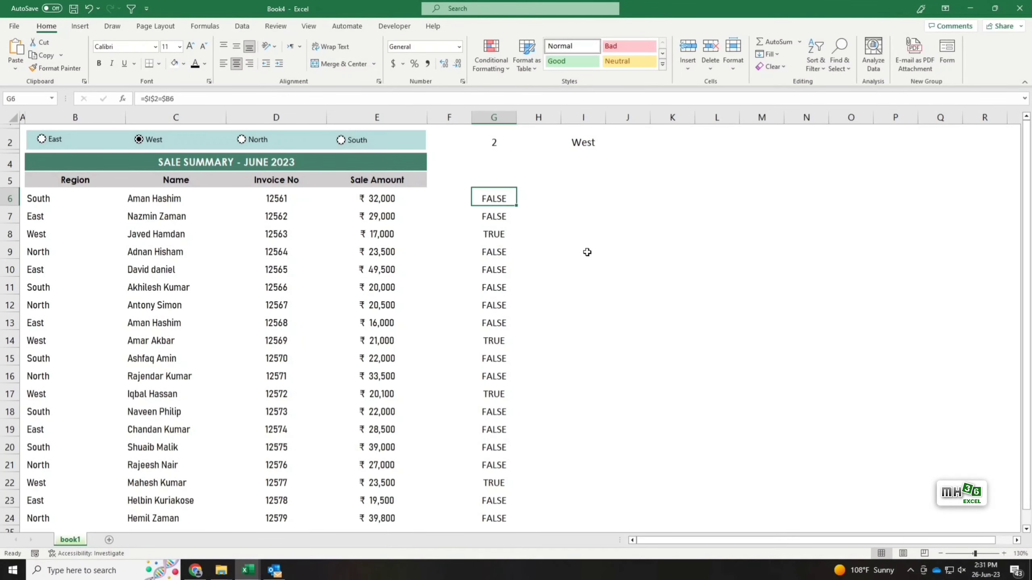
Start a formula-based conditional formatting rule for the data rows B6:E24 with the formula =$I$2=$B6.
{"action": "left_click_drag", "start_coordinate": [38, 200], "coordinate": [375, 519]}
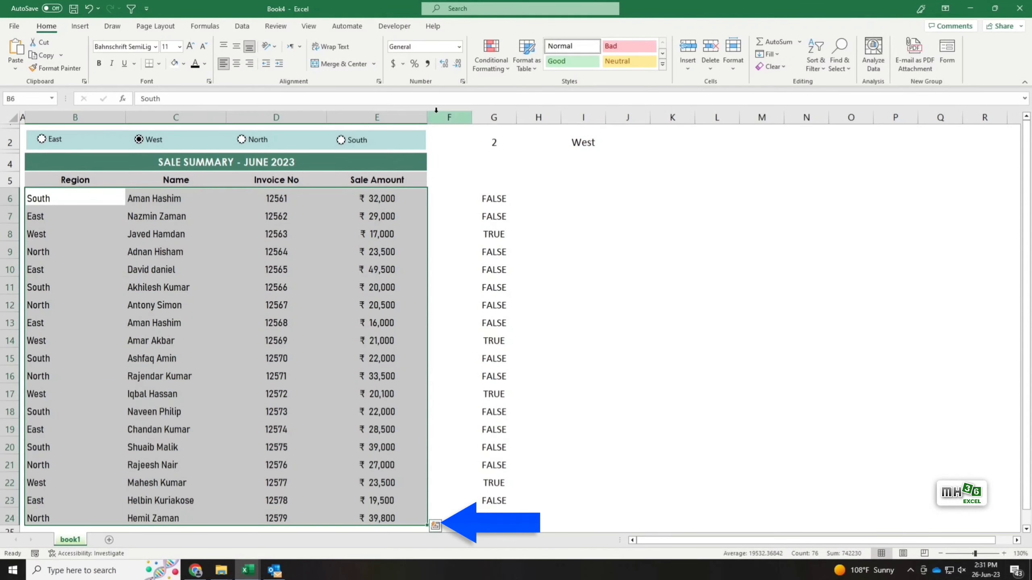
{"action": "left_click", "coordinate": [509, 70]}
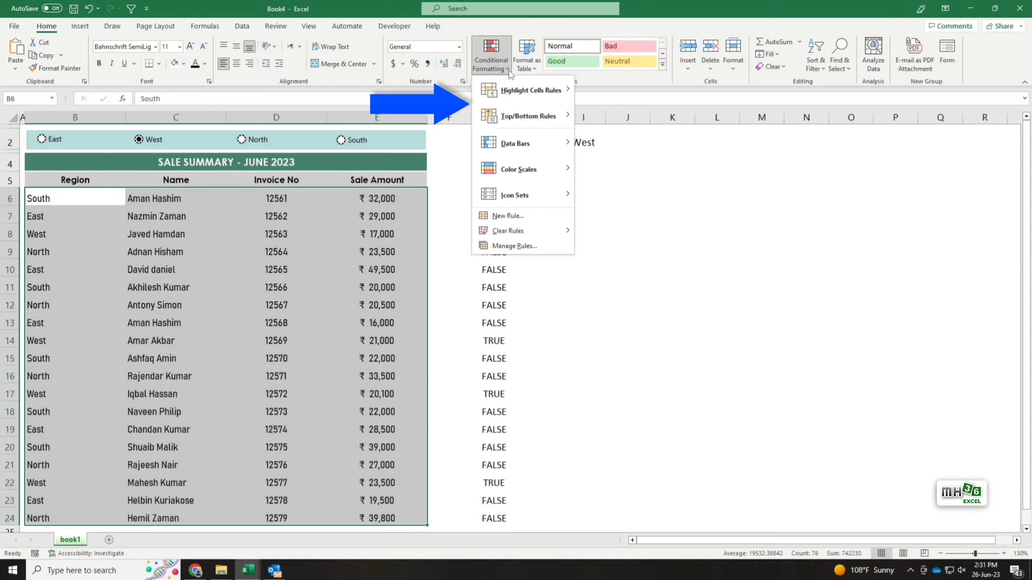
{"action": "left_click", "coordinate": [528, 219]}
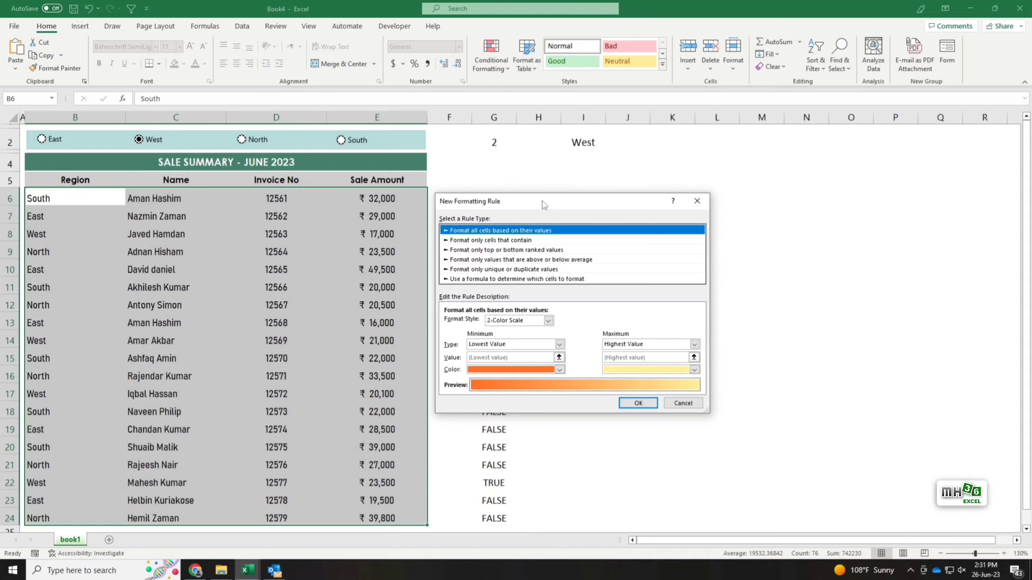
{"action": "left_click_drag", "start_coordinate": [545, 201], "coordinate": [648, 174]}
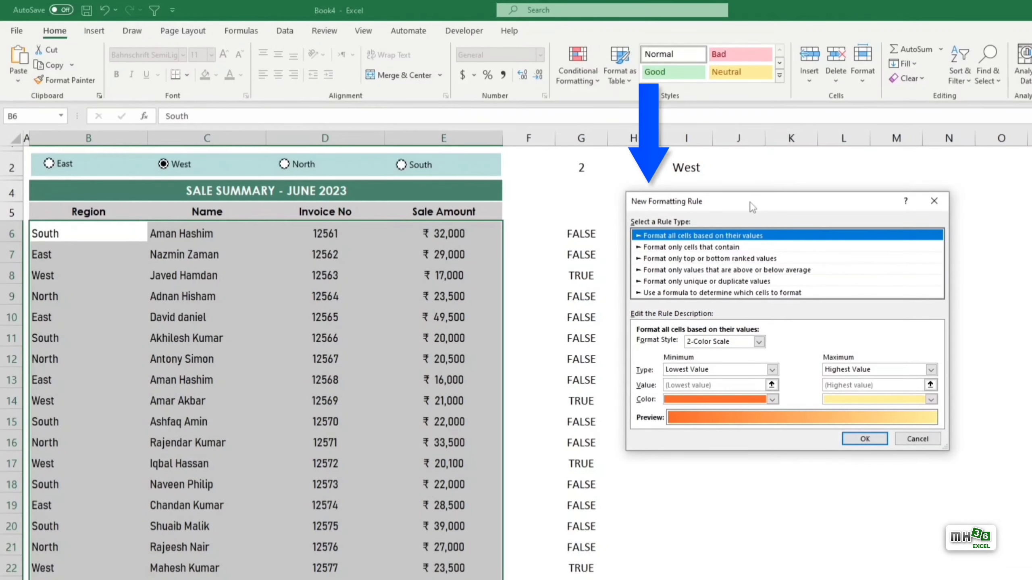
{"action": "left_click", "coordinate": [794, 293]}
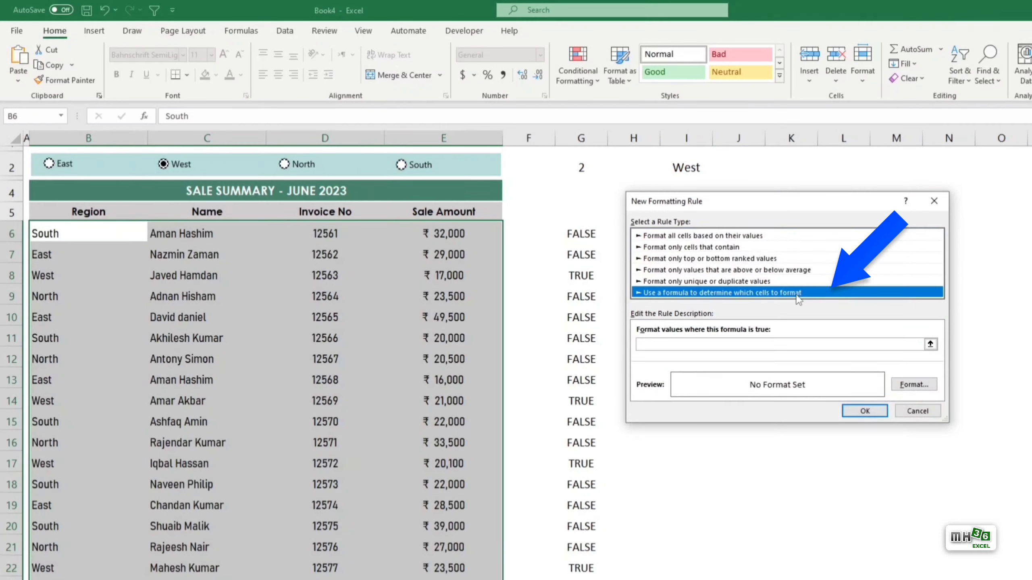
{"action": "left_click", "coordinate": [700, 344]}
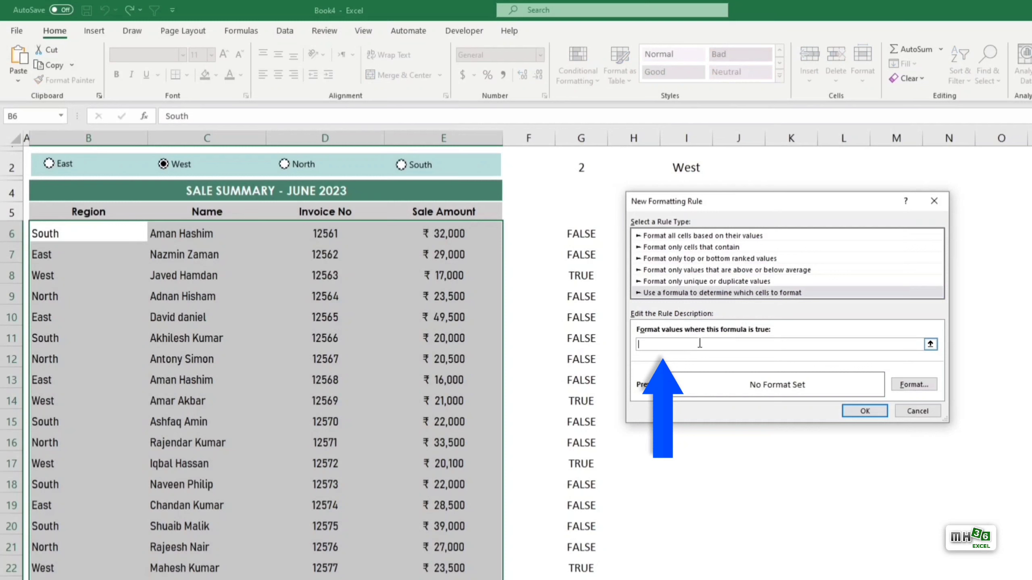
{"action": "type", "text": "=$I$2=$B6"}
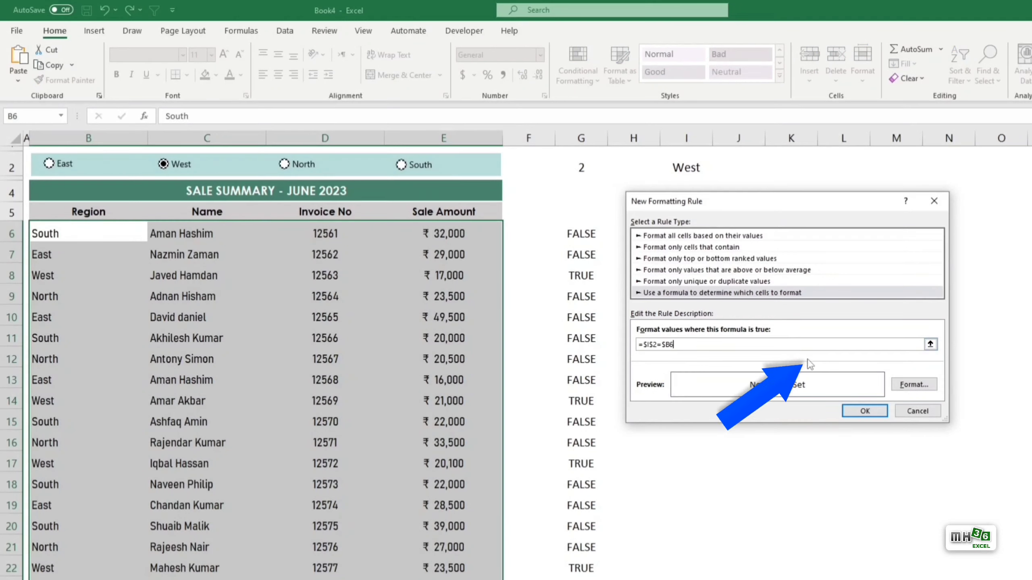
Give the formatting rule a custom light teal fill, #CCE6EA, and apply it to the sales data rows.
{"action": "left_click", "coordinate": [926, 388]}
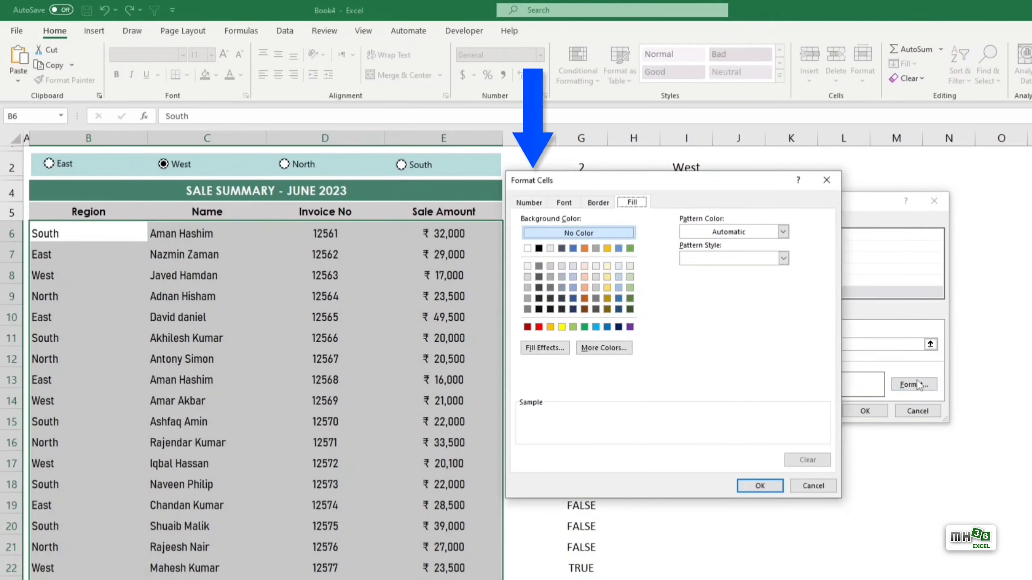
{"action": "left_click", "coordinate": [616, 353]}
{"action": "left_click", "coordinate": [633, 255]}
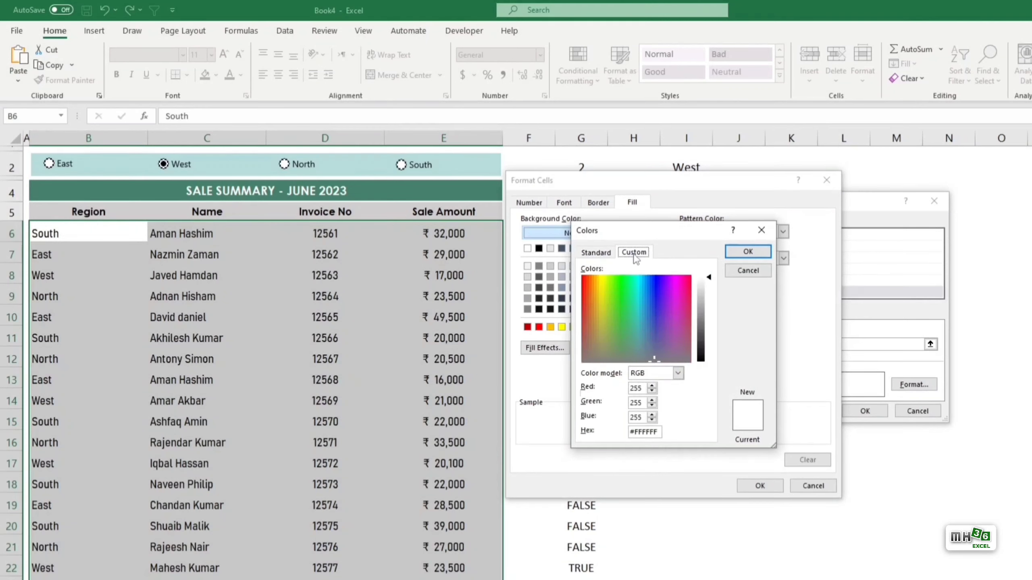
{"action": "left_click", "coordinate": [639, 327]}
{"action": "left_click", "coordinate": [700, 291]}
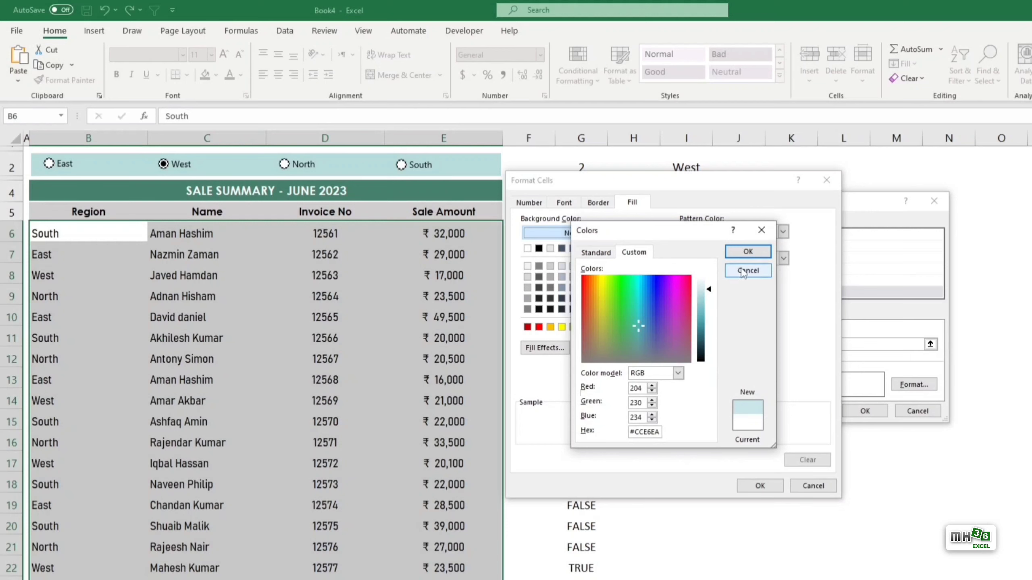
{"action": "left_click", "coordinate": [758, 252]}
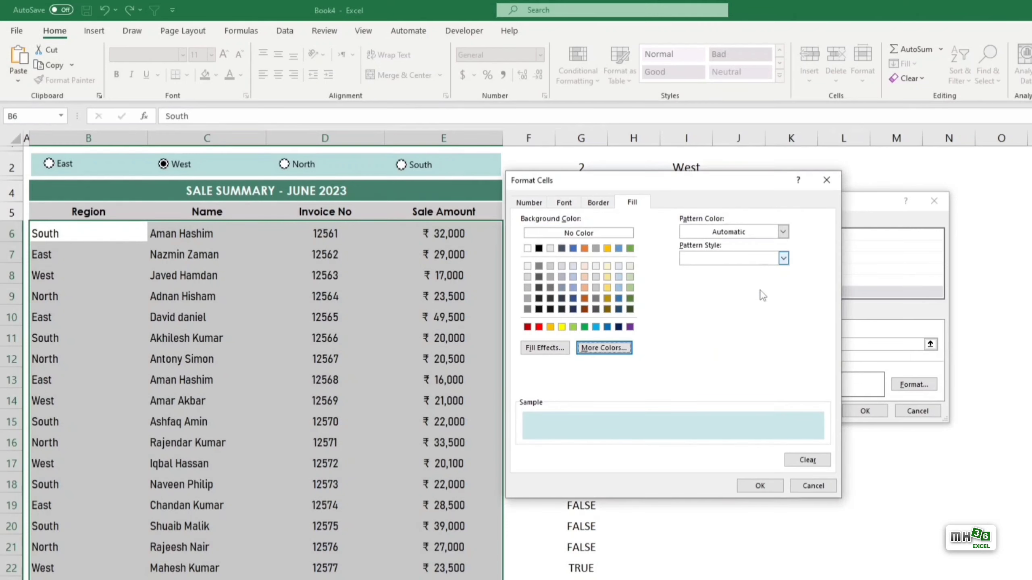
{"action": "left_click", "coordinate": [760, 486]}
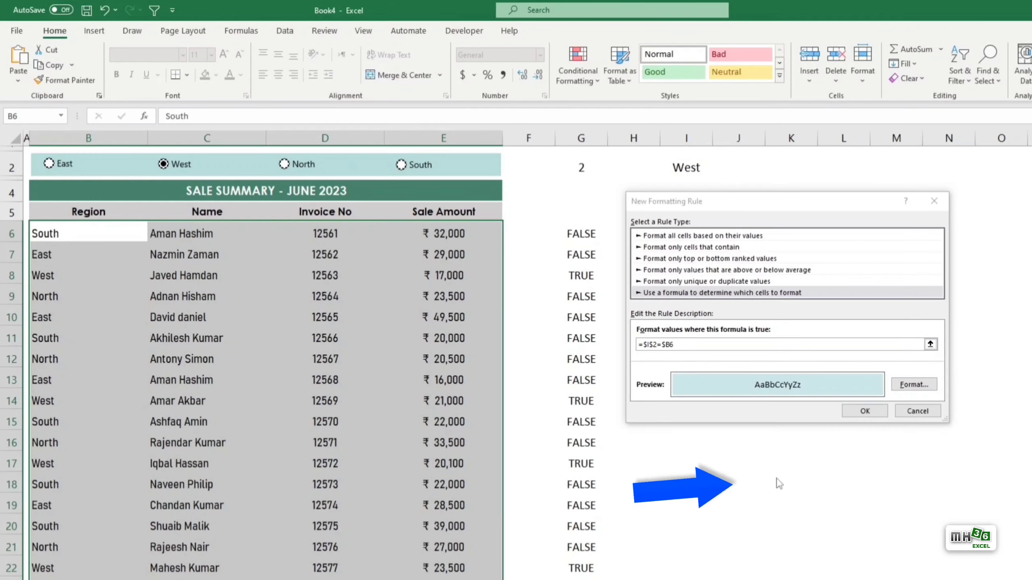
{"action": "left_click", "coordinate": [871, 414]}
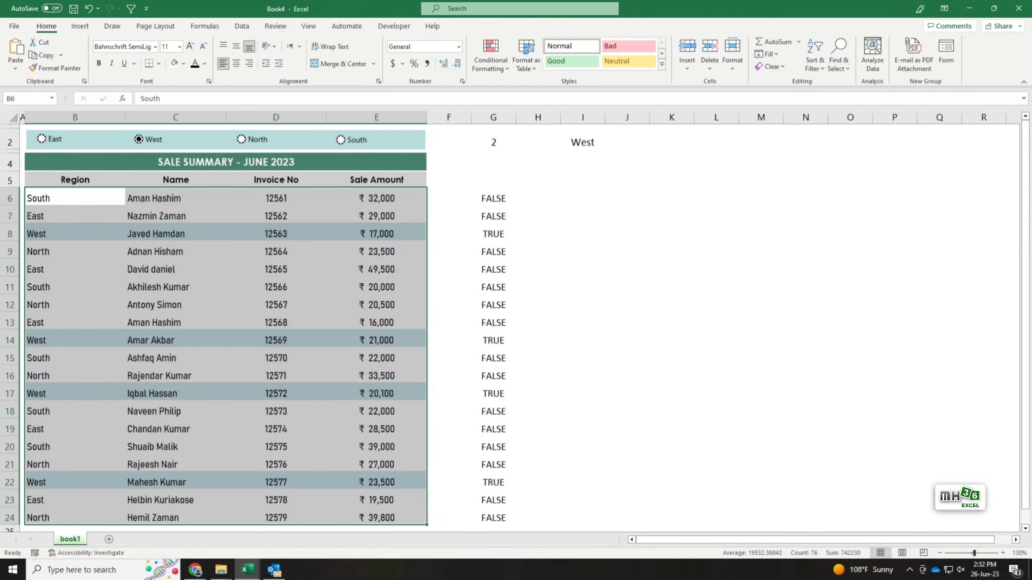
{"action": "left_click", "coordinate": [582, 287]}
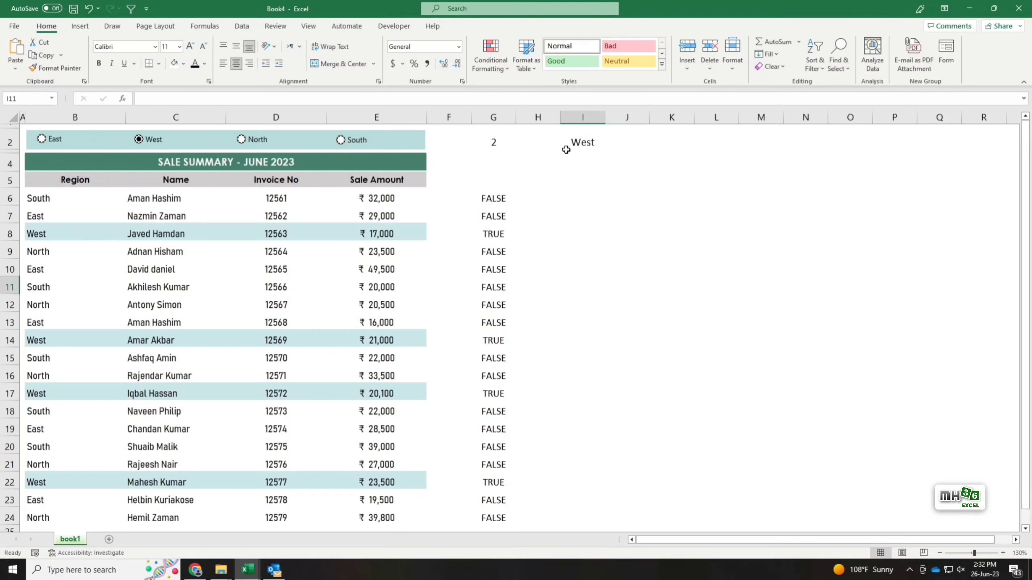
Hide the helper values in columns G to I by setting their font color to white.
{"action": "left_click_drag", "start_coordinate": [493, 118], "coordinate": [596, 117]}
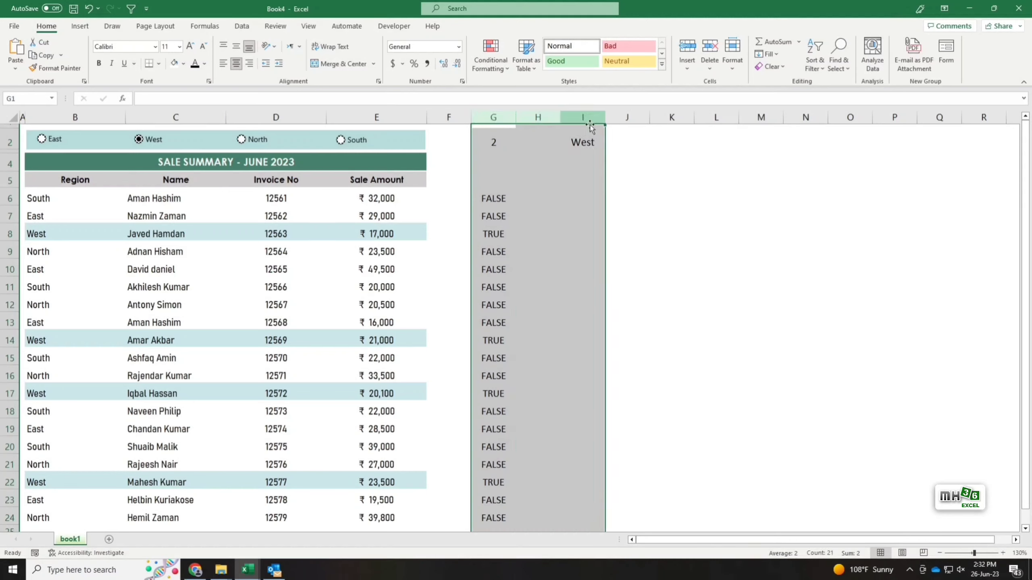
{"action": "left_click", "coordinate": [205, 64]}
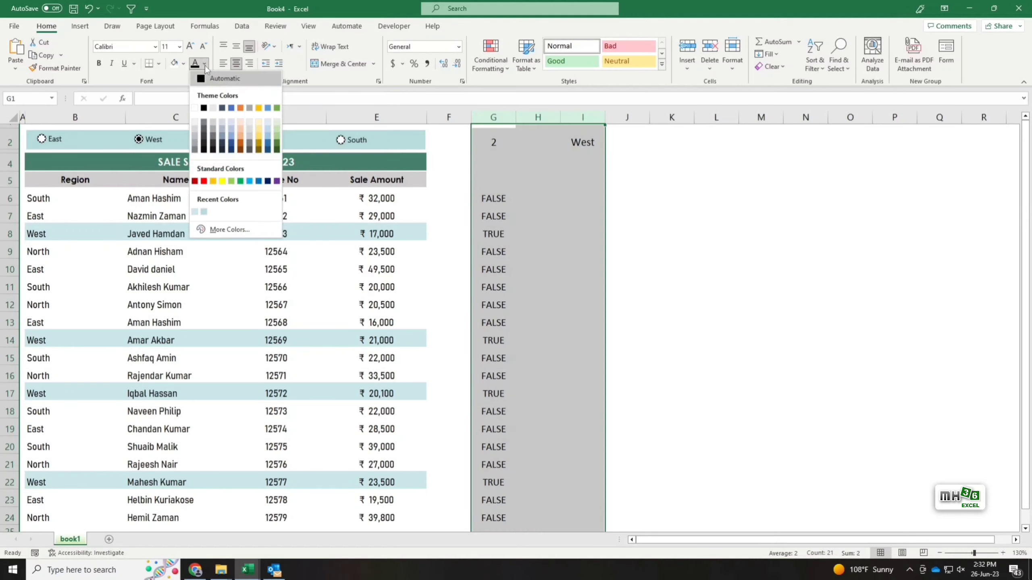
{"action": "left_click", "coordinate": [195, 108]}
{"action": "left_click", "coordinate": [634, 269]}
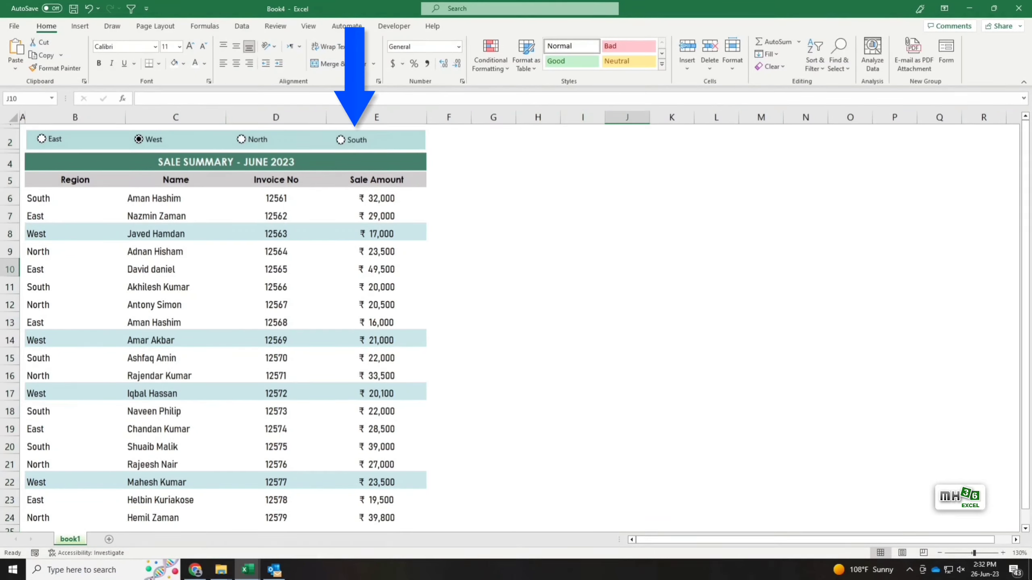
Test the row highlighting by choosing the South, North, West and East options in turn.
{"action": "left_click", "coordinate": [341, 141]}
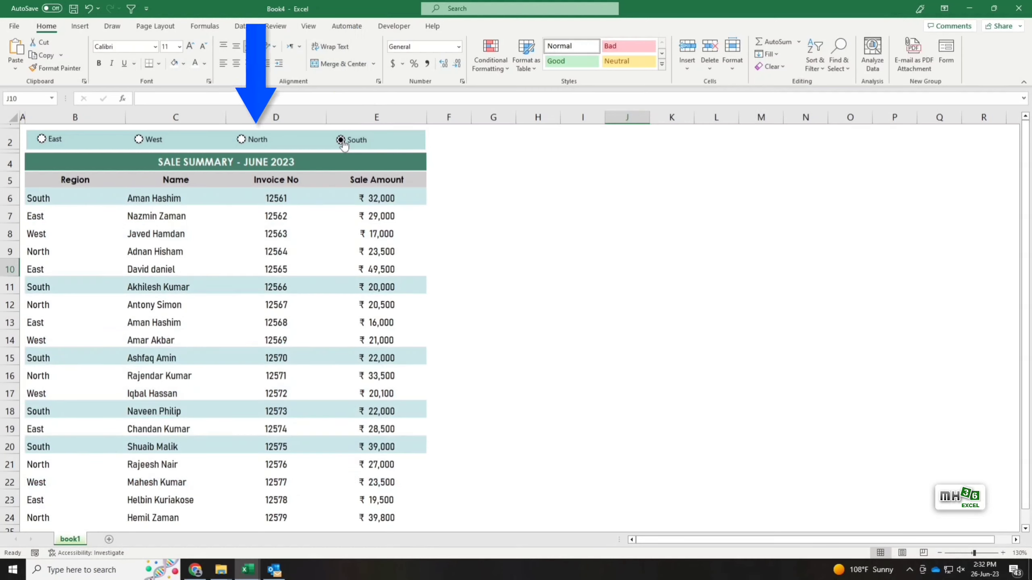
{"action": "left_click", "coordinate": [241, 140]}
{"action": "left_click", "coordinate": [139, 140]}
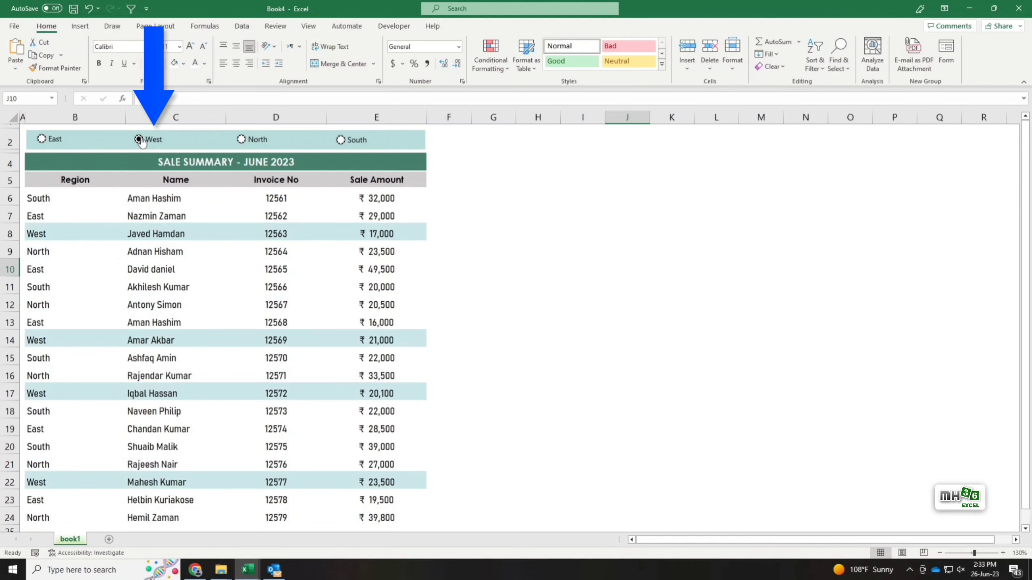
{"action": "left_click", "coordinate": [42, 140]}
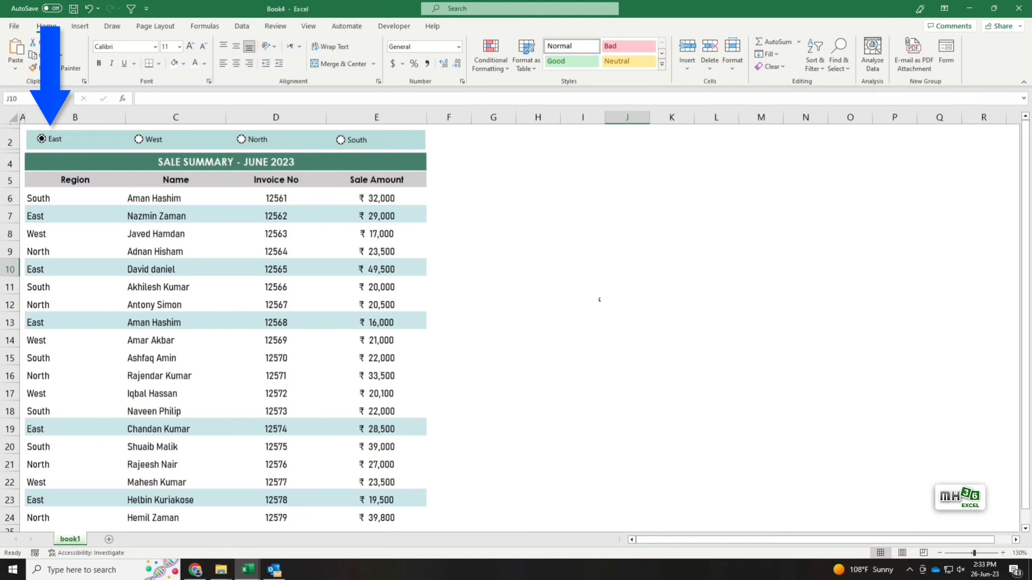